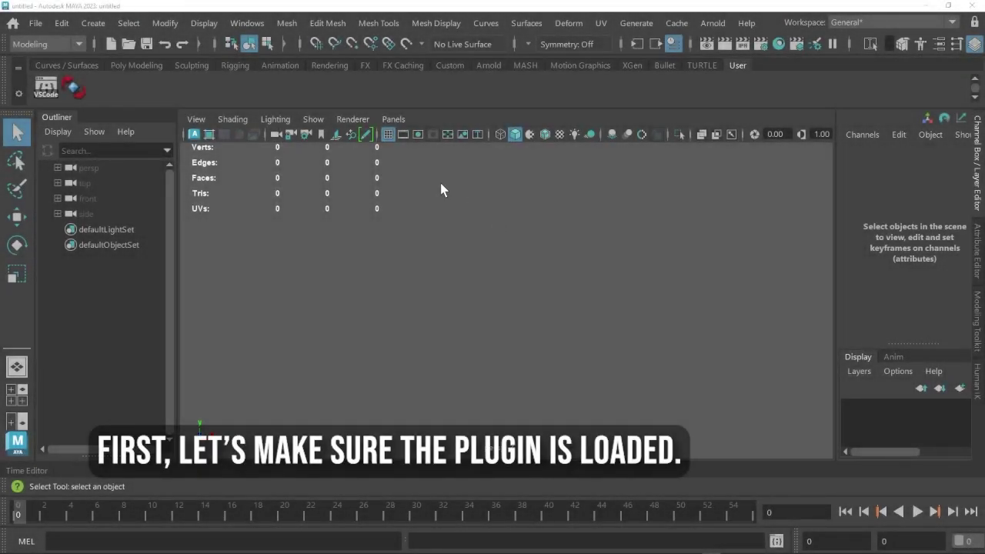
Load the mandala.py plug-in from the Maya_plugin folder, and close the plug-in manager.
{"action": "left_click", "coordinate": [247, 22]}
{"action": "mouse_move", "coordinate": [330, 192]}
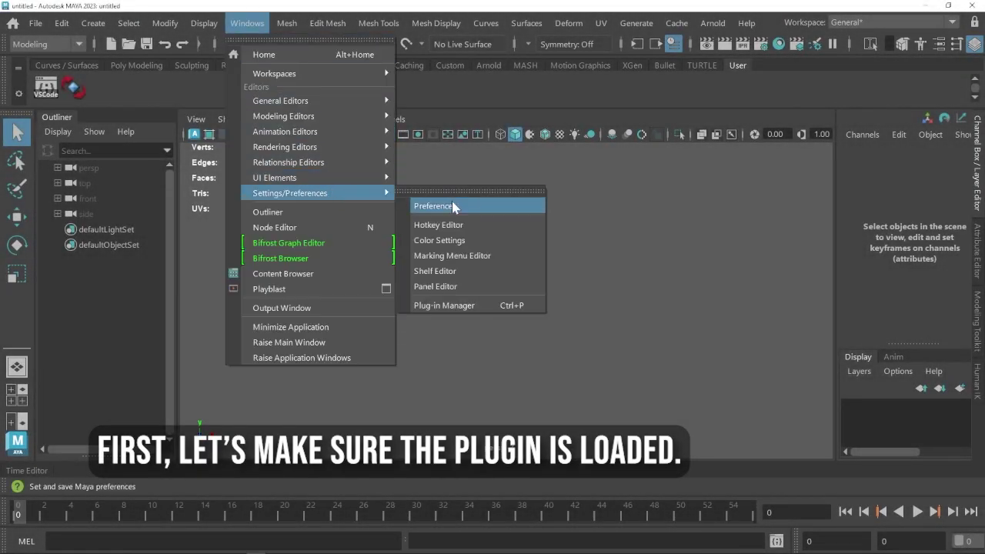
{"action": "left_click", "coordinate": [455, 306]}
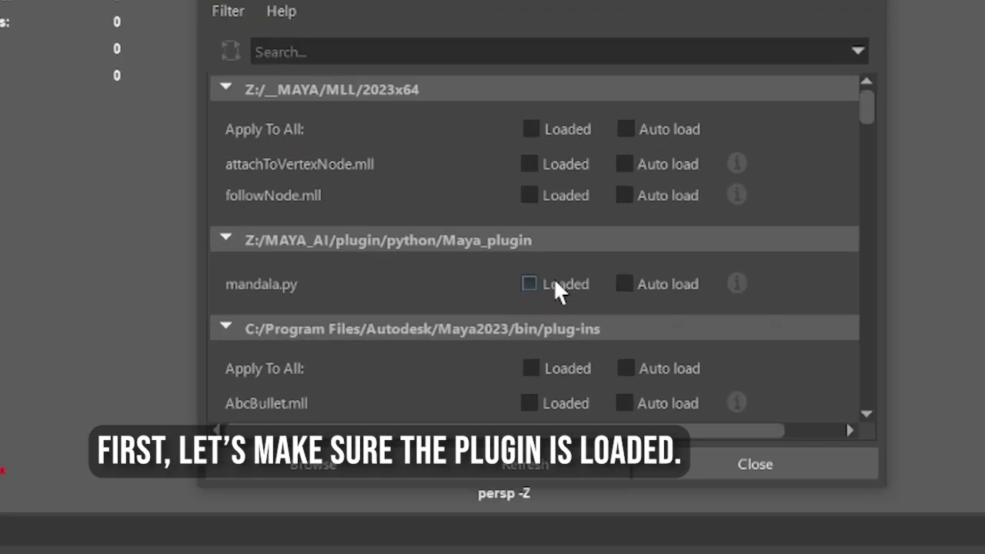
{"action": "left_click", "coordinate": [563, 271]}
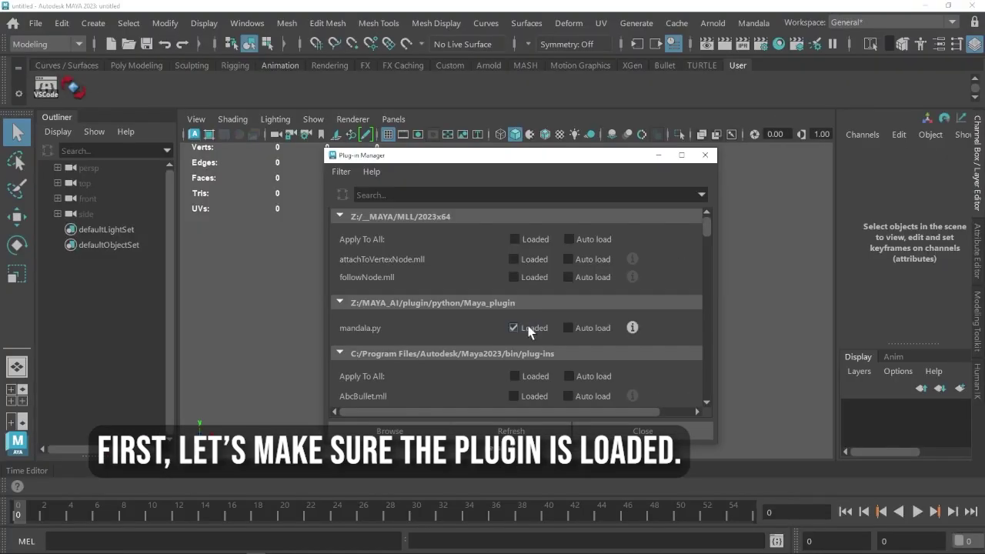
{"action": "left_click", "coordinate": [705, 155]}
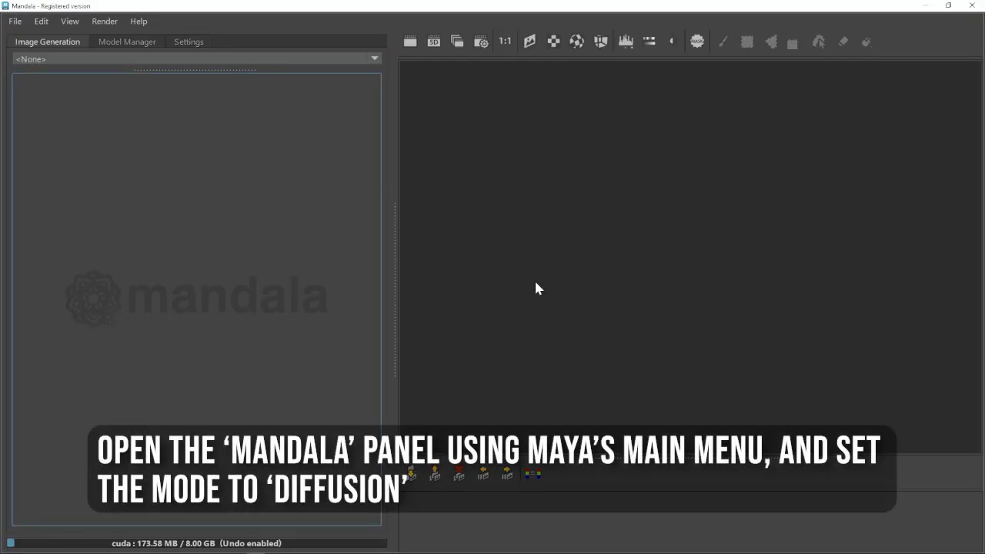
In Mandala, set the generation mode to diffusion and apply the prompt preset "best quality 4K wallpaper, ((small gelatinous horror dripping alien creature))".
{"action": "left_click", "coordinate": [50, 58]}
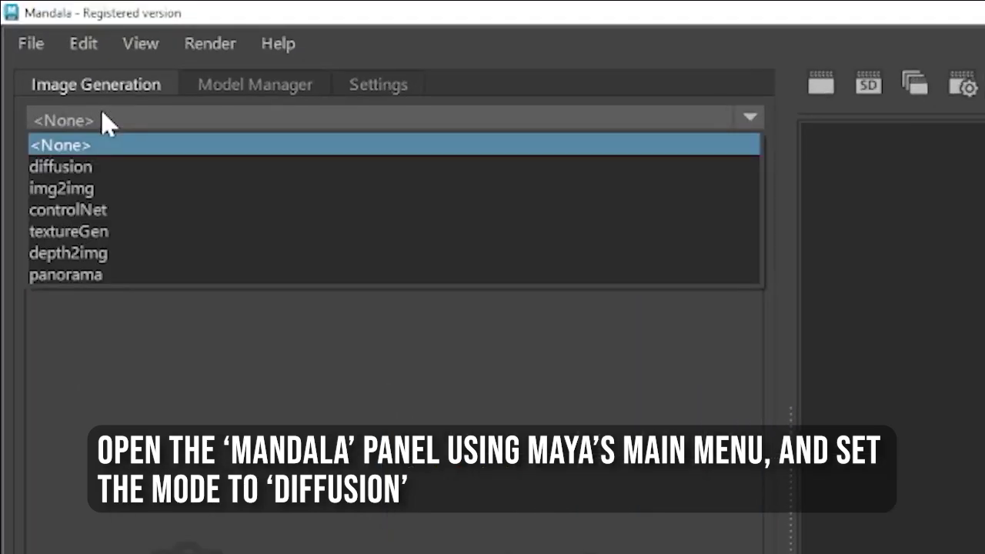
{"action": "left_click", "coordinate": [105, 172]}
{"action": "right_click", "coordinate": [135, 204]}
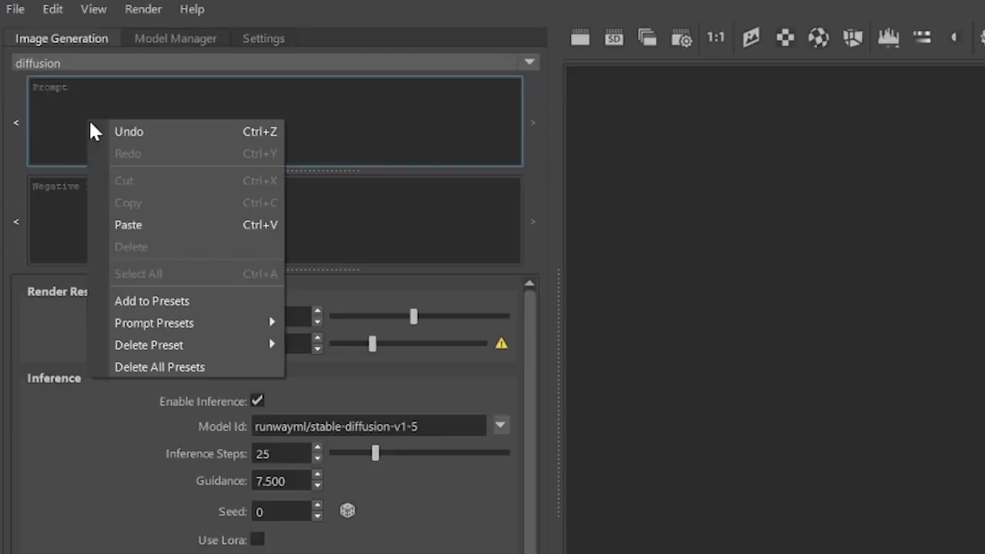
{"action": "mouse_move", "coordinate": [231, 331]}
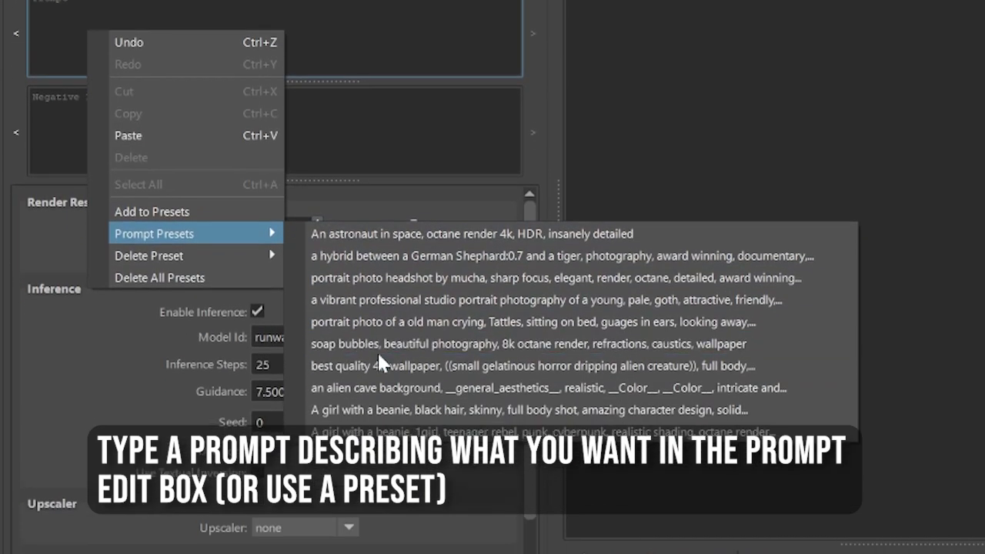
{"action": "left_click", "coordinate": [380, 362]}
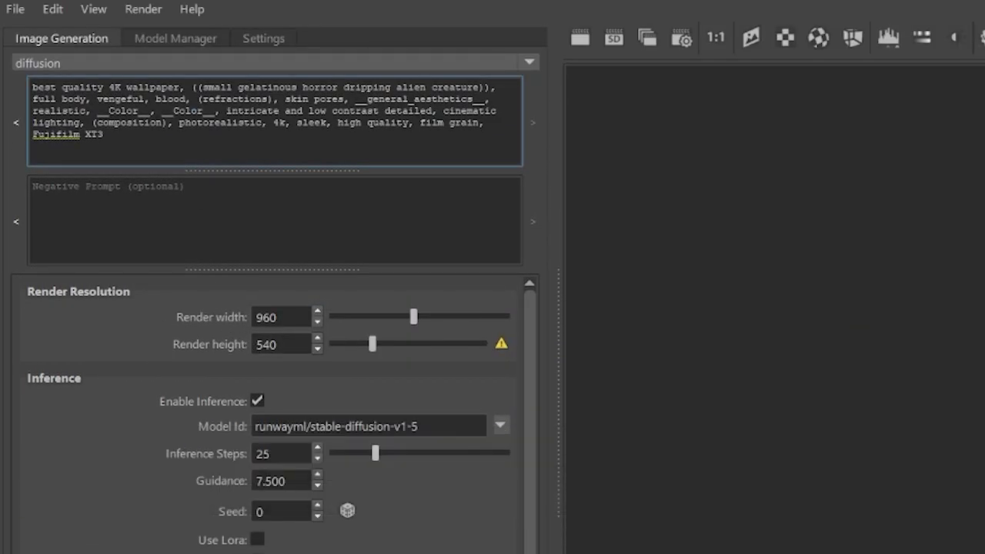
Fill the negative prompt with the preset containing "close-up, glass, ((out of frame)), (worst quality:1.2)".
{"action": "left_click", "coordinate": [195, 205]}
{"action": "right_click", "coordinate": [195, 205]}
{"action": "mouse_move", "coordinate": [337, 415]}
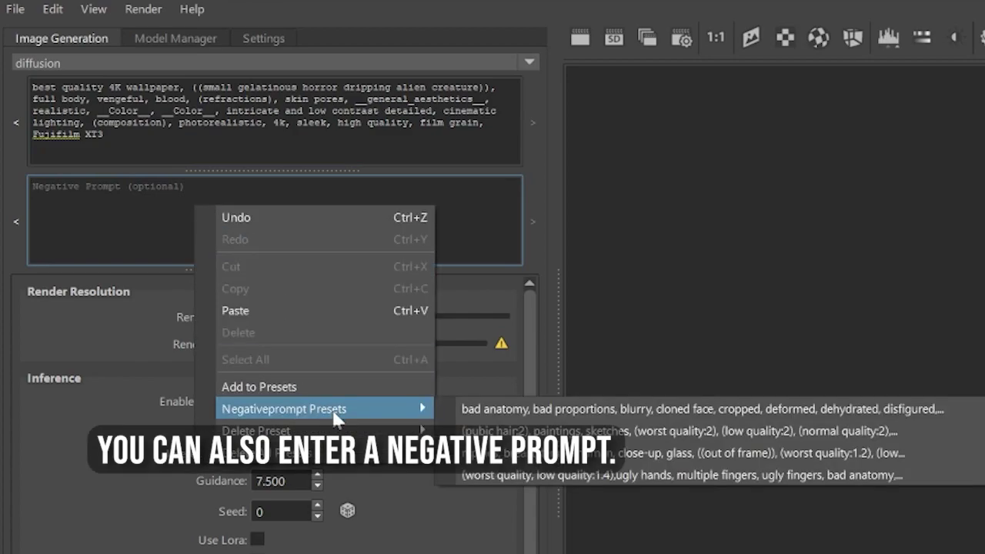
{"action": "left_click", "coordinate": [507, 453]}
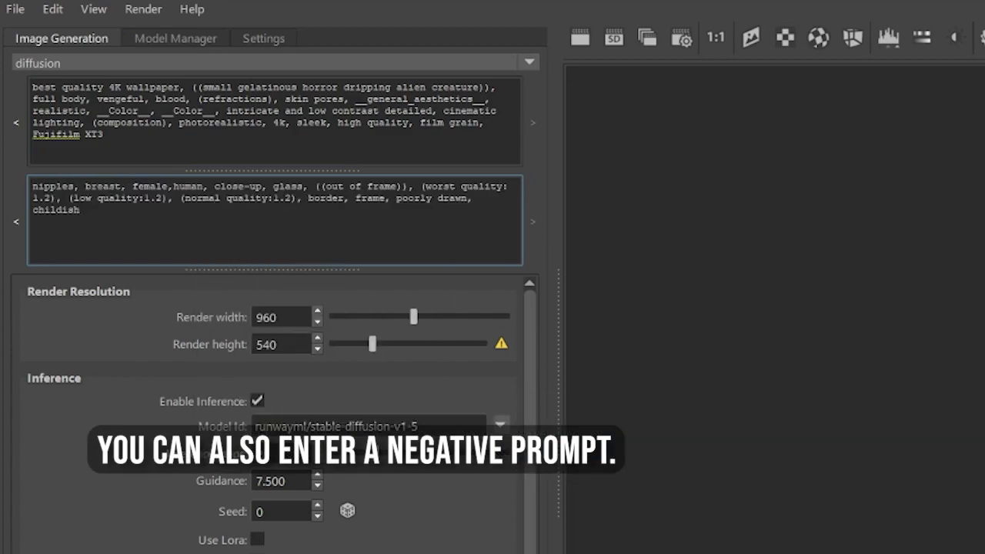
Set the render resolution to 1024 by 1024 and the inference model to SG161222/Realistic_Vision_V2.0.
{"action": "key", "text": "Tab"}
{"action": "type", "text": "10"}
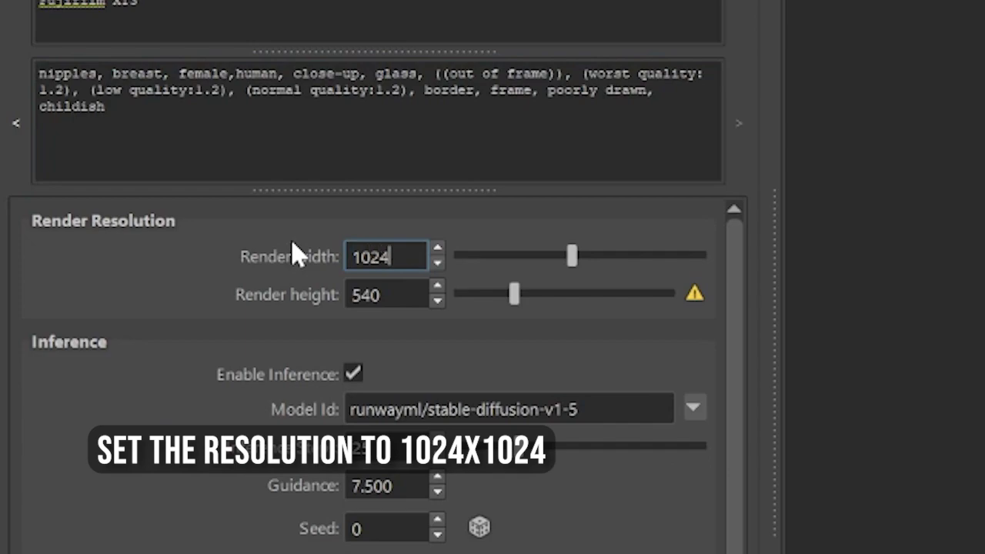
{"action": "key", "text": "Tab"}
{"action": "type", "text": "1024"}
{"action": "key", "text": "Return"}
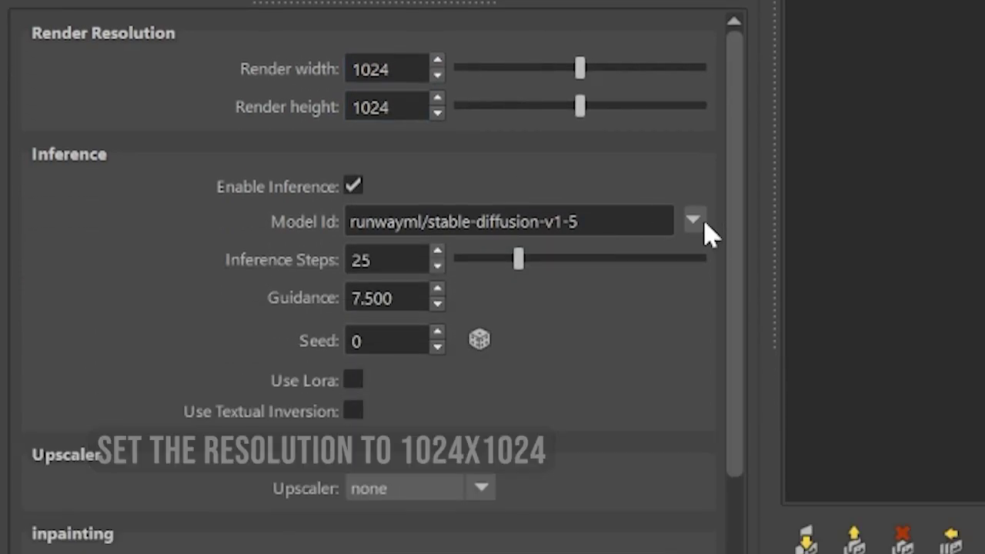
{"action": "left_click", "coordinate": [694, 222]}
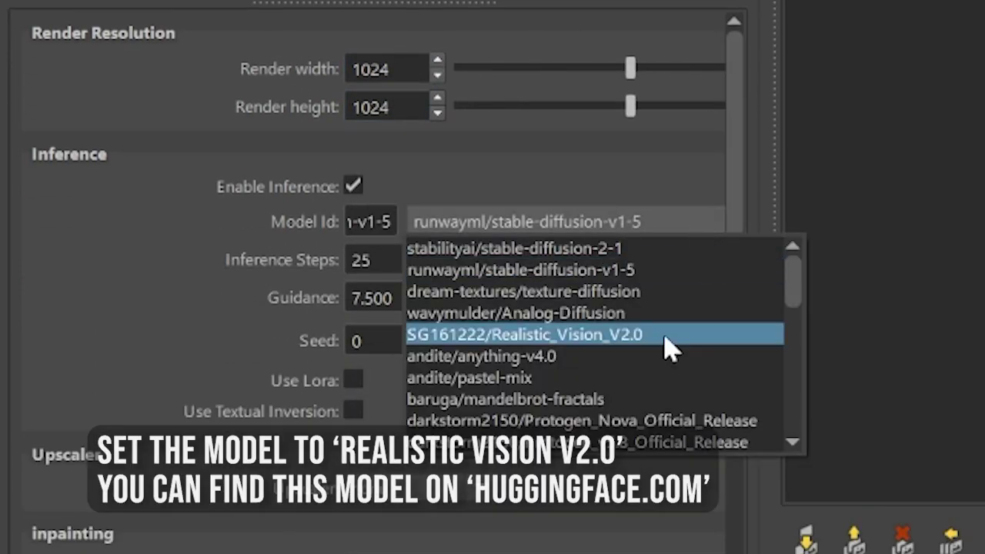
{"action": "left_click", "coordinate": [665, 335]}
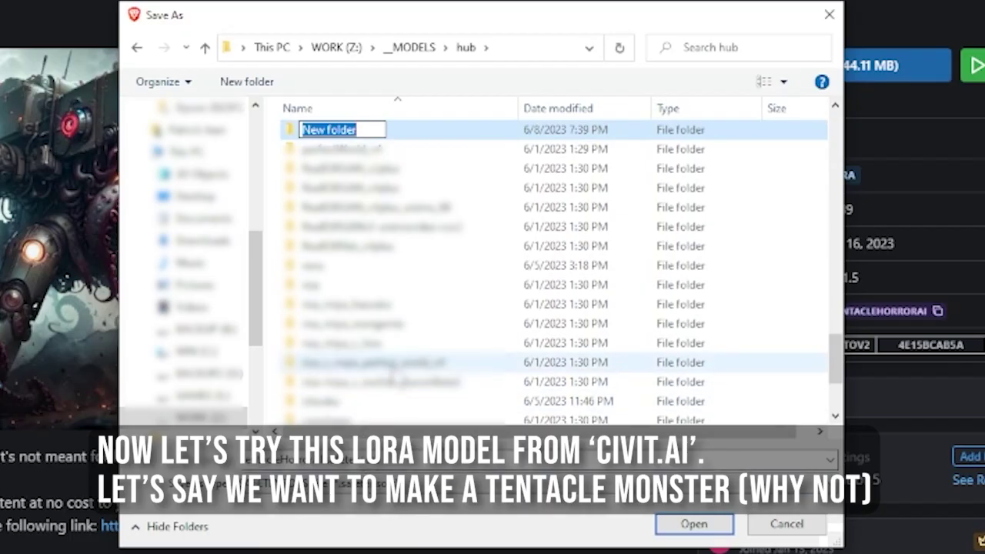
Name the new subfolder of the hub models folder tentaclehorror and save the Lora safetensors download in it.
{"action": "type", "text": "ten"}
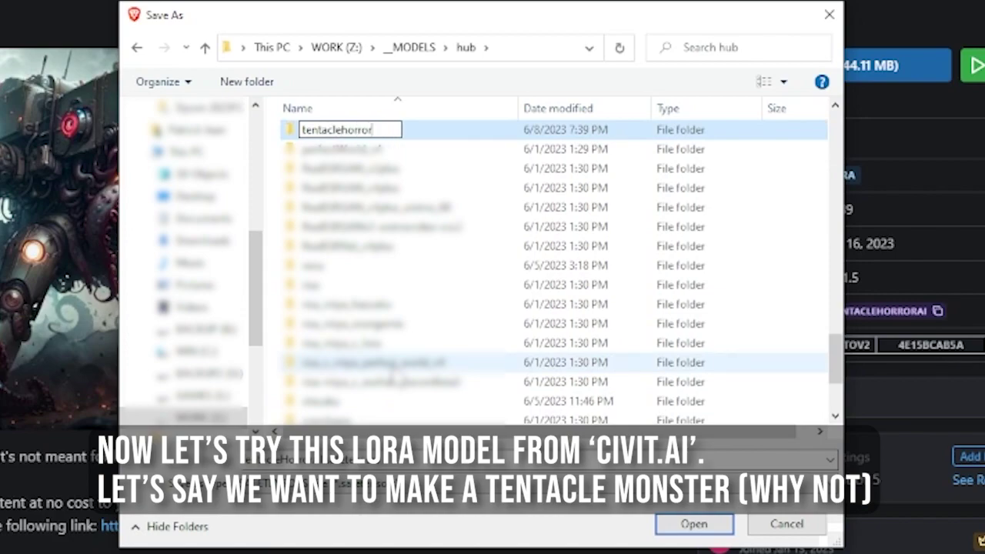
{"action": "type", "text": "taclehorror"}
{"action": "key", "text": "Return"}
{"action": "key", "text": "Return"}
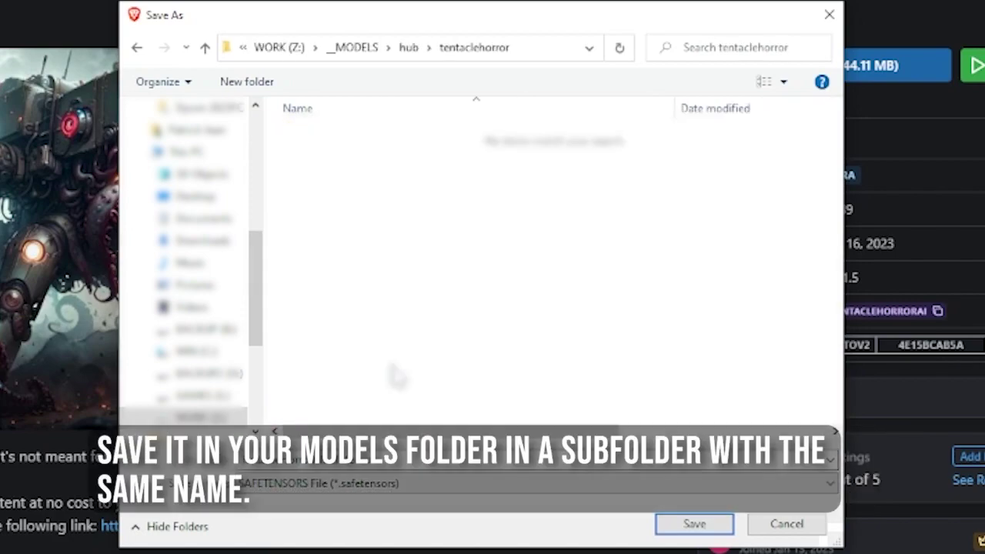
{"action": "left_click", "coordinate": [682, 530]}
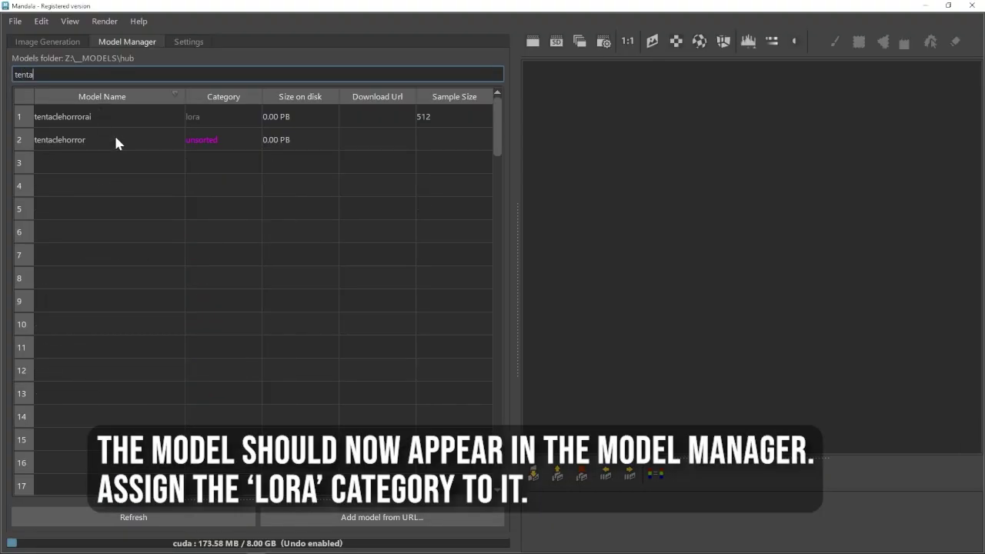
Assign the lora category to the unsorted tentaclehorror model in Mandala.
{"action": "right_click", "coordinate": [115, 138]}
{"action": "mouse_move", "coordinate": [198, 150]}
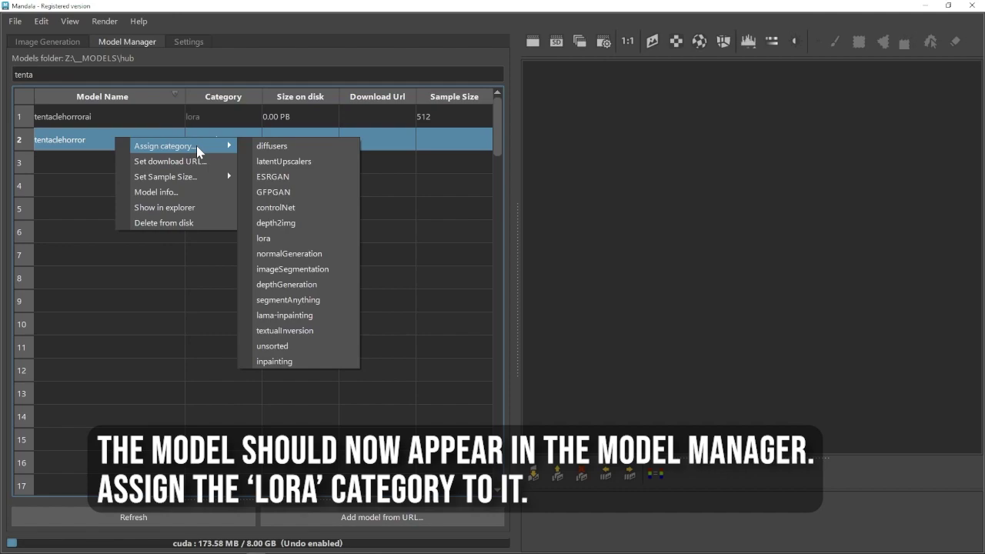
{"action": "left_click", "coordinate": [293, 236]}
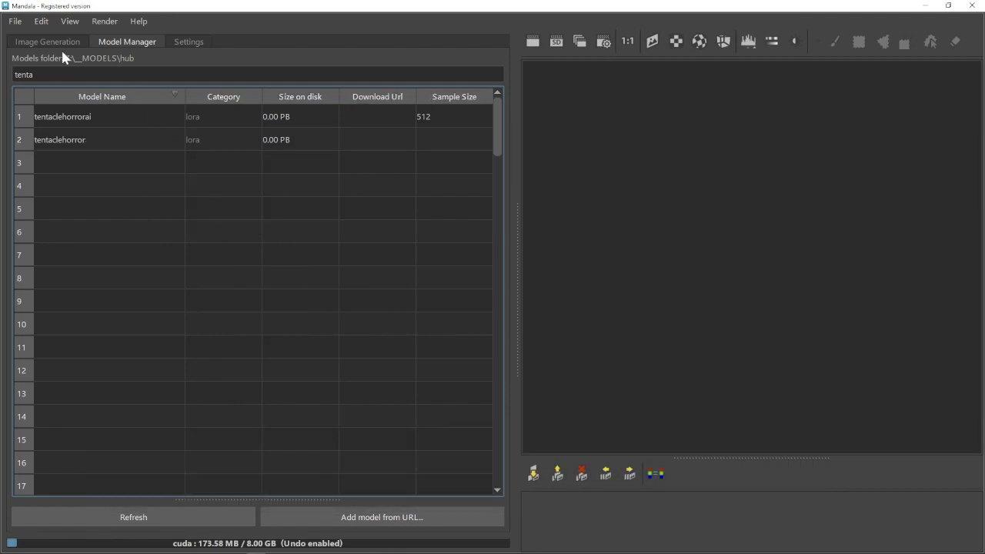
Enable Lora use in the image generation settings and choose tentaclehorrorai as the Lora model.
{"action": "left_click", "coordinate": [58, 44]}
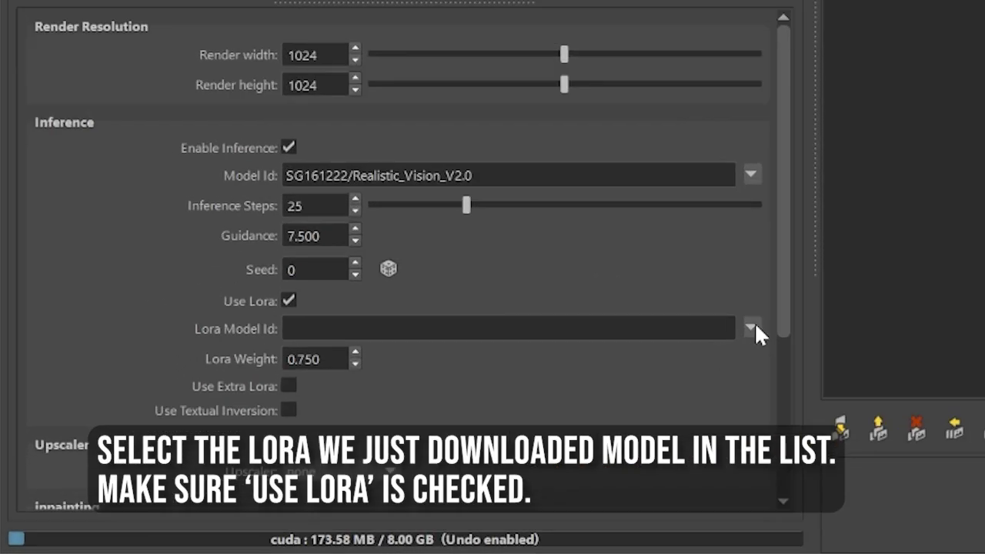
{"action": "left_click", "coordinate": [752, 326]}
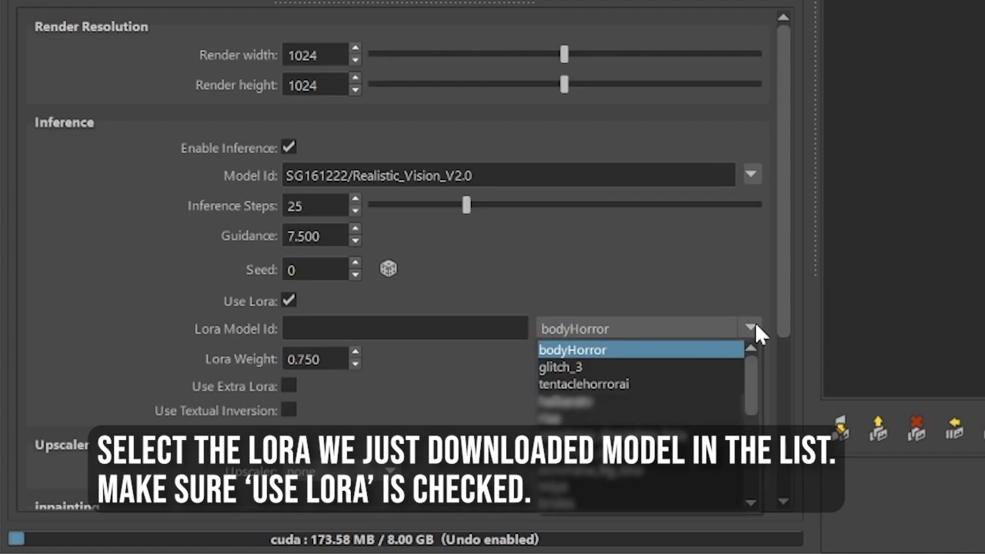
{"action": "left_click", "coordinate": [721, 383]}
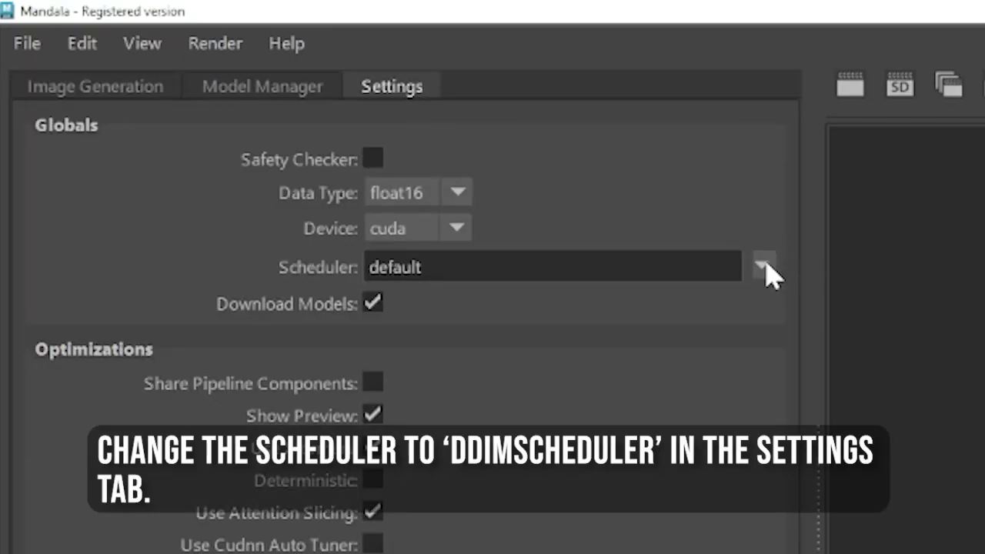
Set the global scheduler to DDIMScheduler and render an image.
{"action": "left_click", "coordinate": [765, 271]}
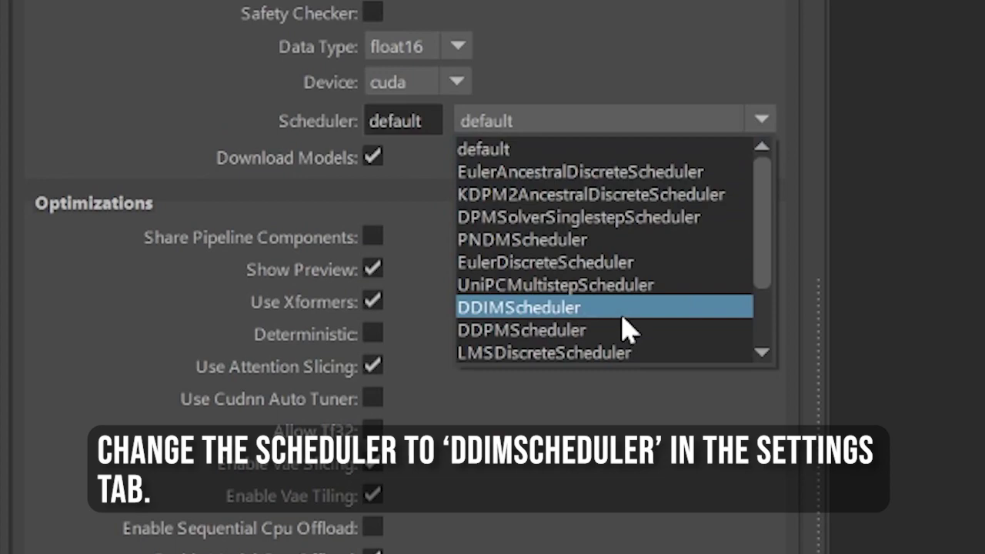
{"action": "left_click", "coordinate": [622, 464]}
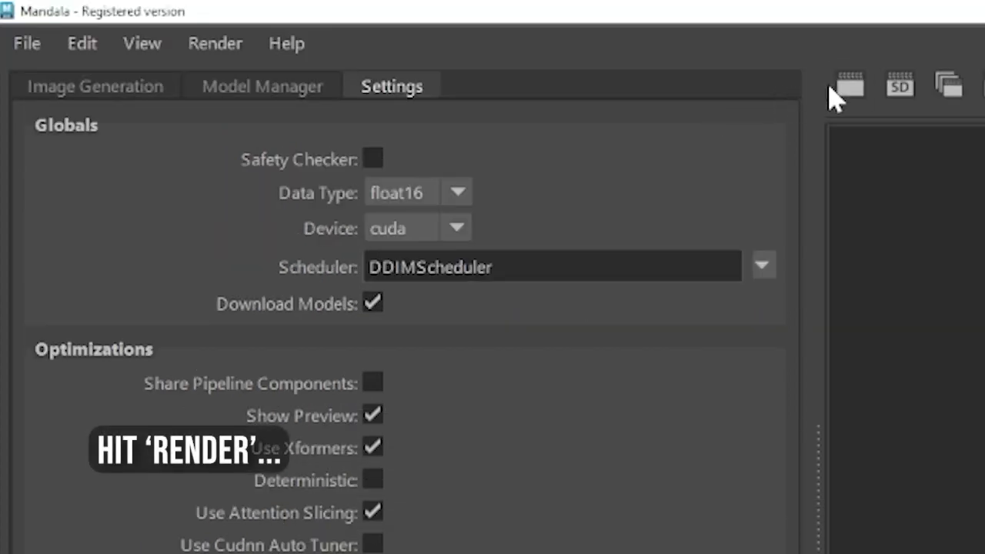
{"action": "left_click", "coordinate": [849, 89]}
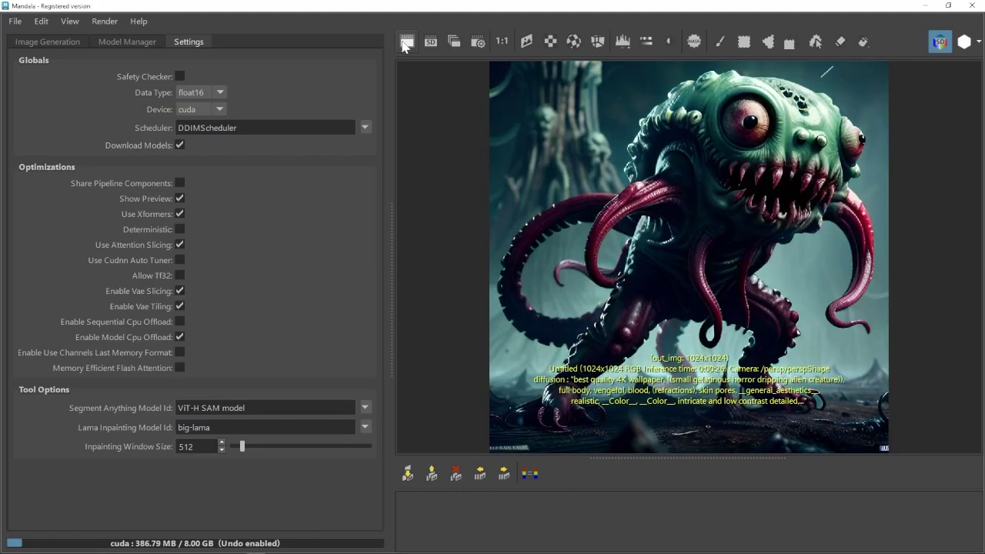
Check the rendered monster's alpha mask, return to the colour image, and set the alpha mode to dichotomousImageSeg.
{"action": "left_click", "coordinate": [968, 44]}
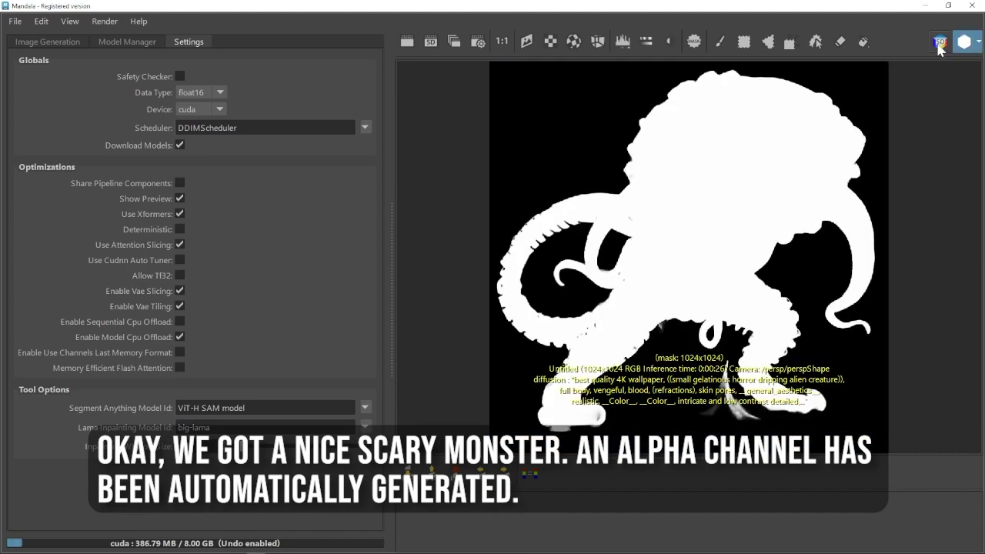
{"action": "left_click", "coordinate": [939, 44]}
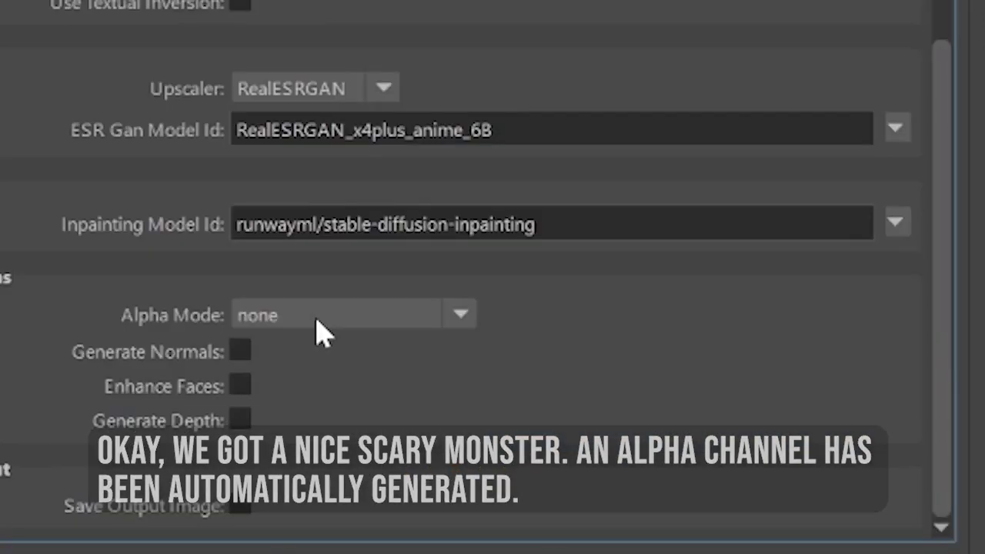
{"action": "left_click", "coordinate": [317, 322]}
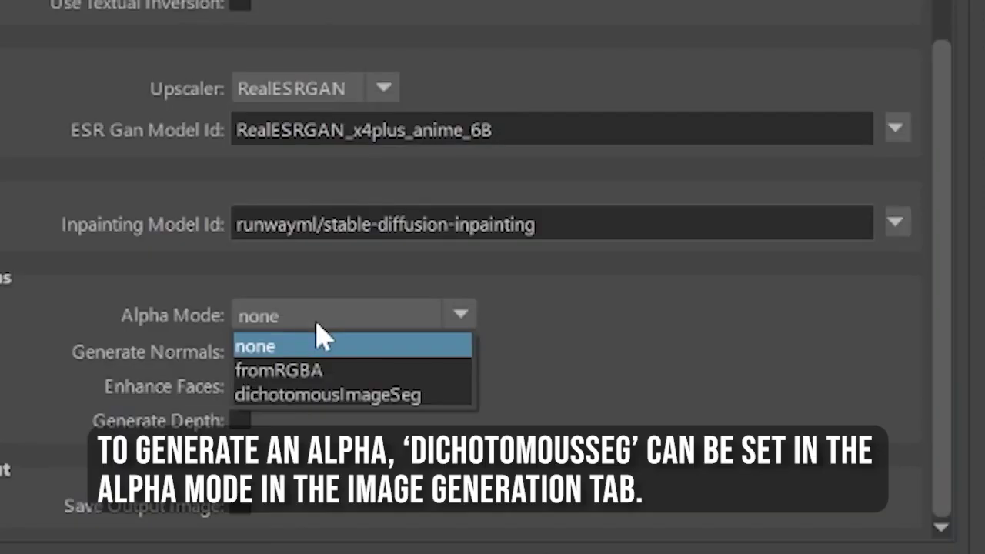
{"action": "left_click", "coordinate": [339, 395]}
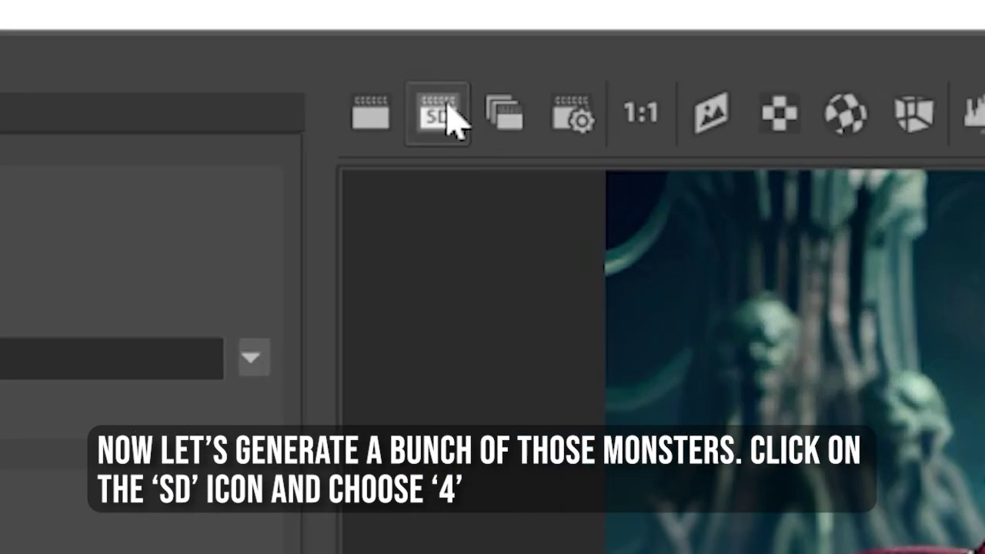
Render a batch of 4 diffusion images and use the mask as transparency in the view.
{"action": "left_click", "coordinate": [432, 40]}
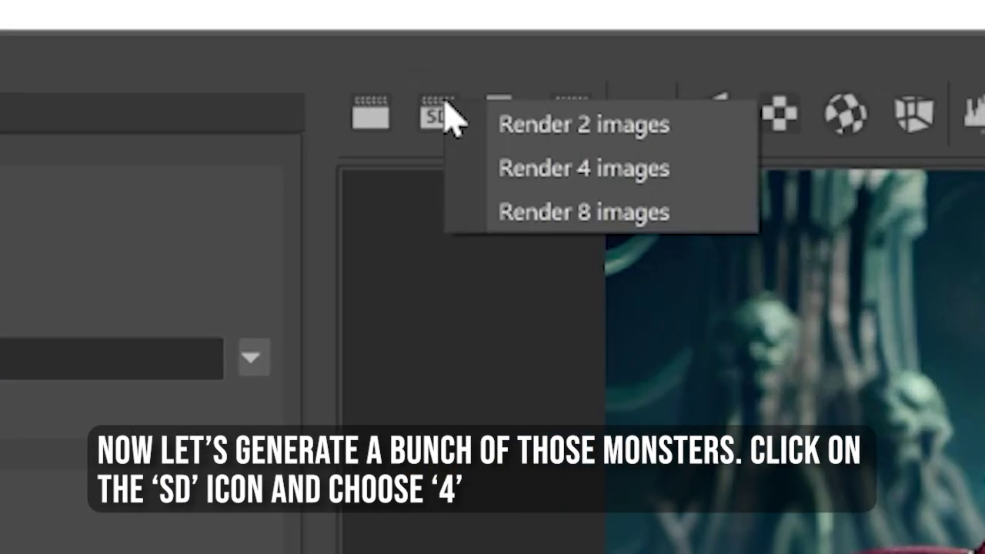
{"action": "left_click", "coordinate": [539, 167]}
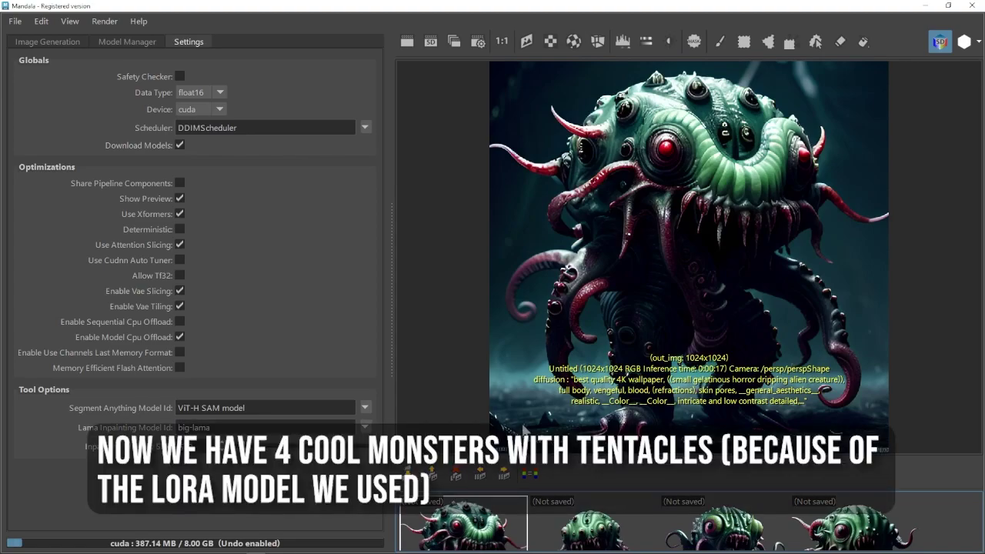
{"action": "left_click", "coordinate": [694, 43]}
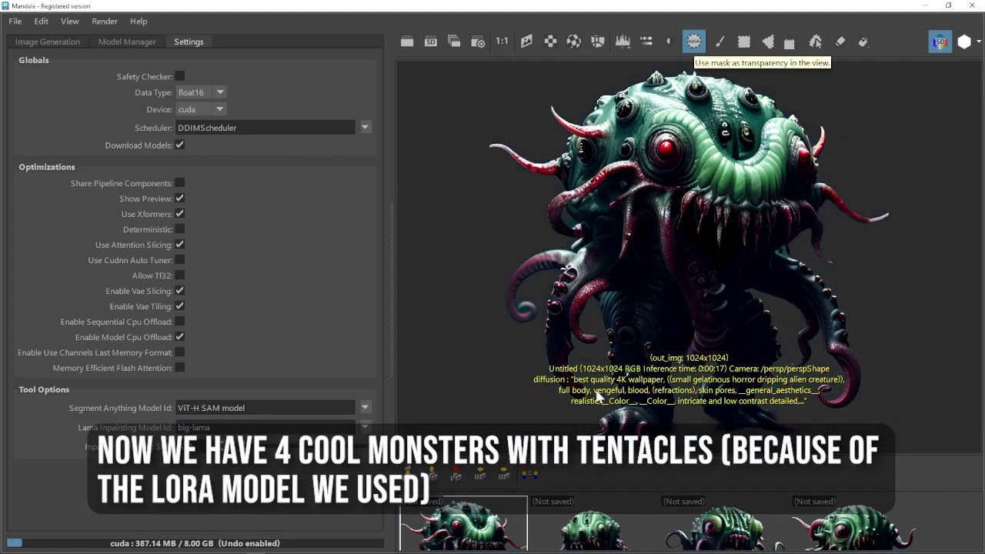
Inspect the masked cutouts of the second, third and fourth rendered monsters.
{"action": "left_click", "coordinate": [580, 509]}
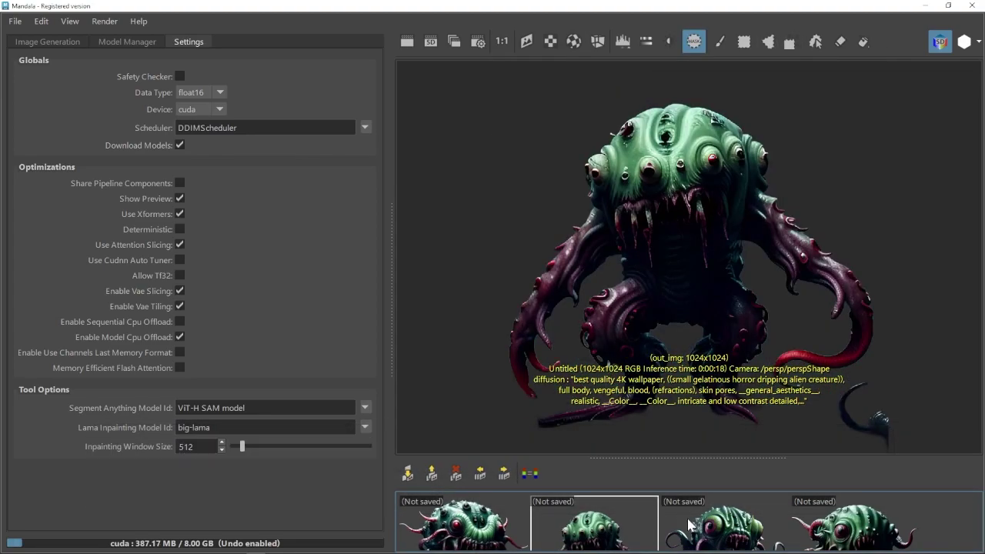
{"action": "left_click", "coordinate": [692, 525]}
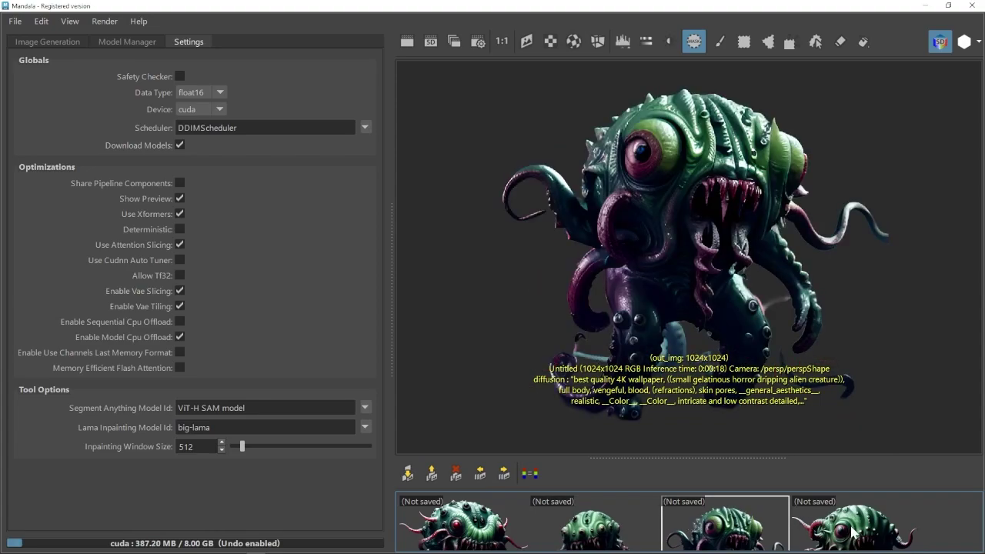
{"action": "left_click", "coordinate": [852, 534]}
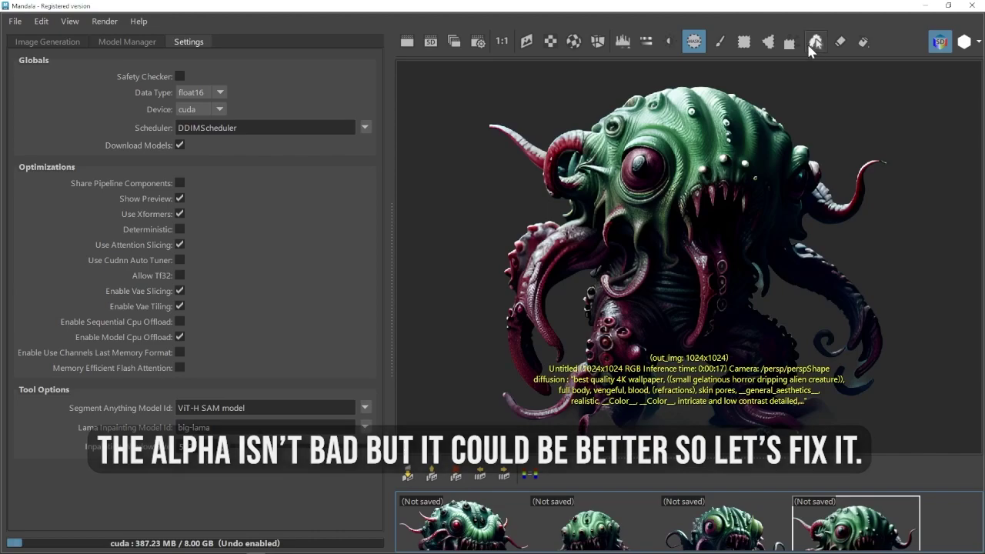
Activate the smart area selection tool and delete the fourth monster image's current alpha mask.
{"action": "left_click", "coordinate": [811, 46]}
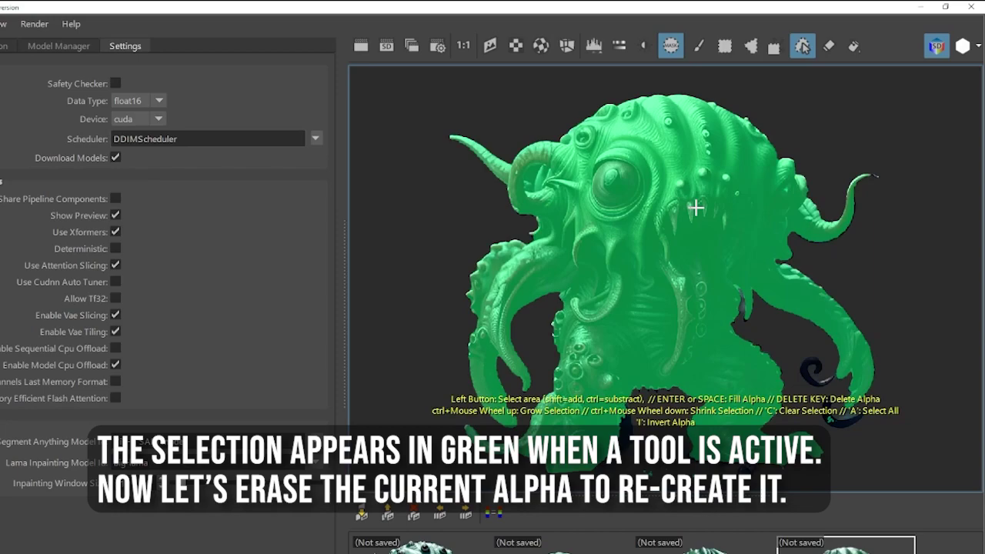
{"action": "left_click", "coordinate": [979, 47]}
{"action": "left_click", "coordinate": [916, 68]}
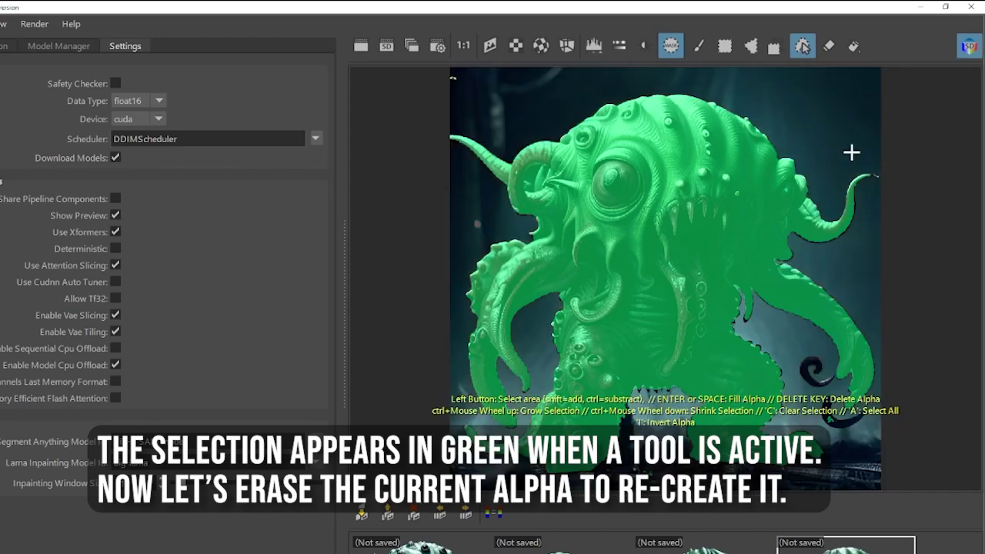
Select the whole monster with a box around it and fill the selected area's alpha.
{"action": "left_click", "coordinate": [662, 237]}
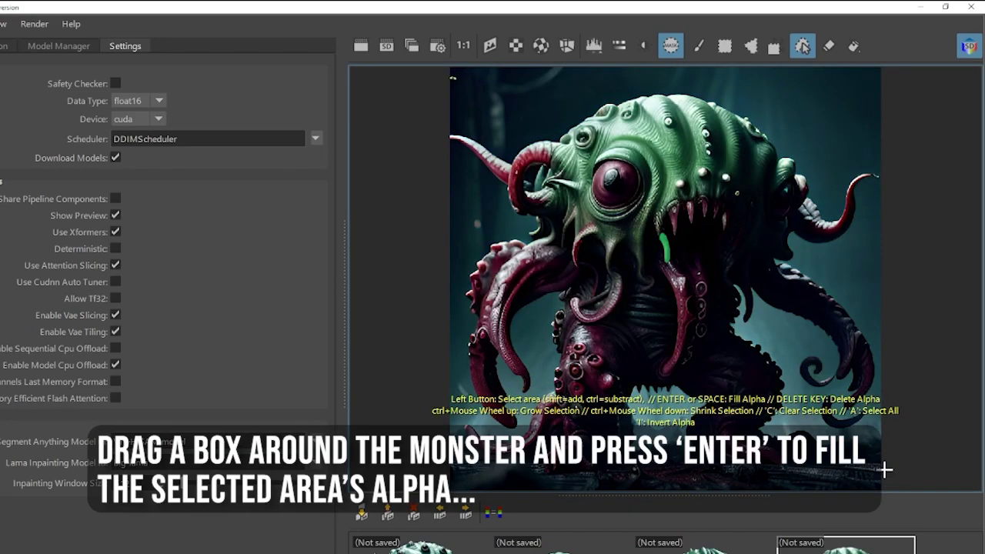
{"action": "left_click_drag", "start_coordinate": [883, 468], "coordinate": [448, 88]}
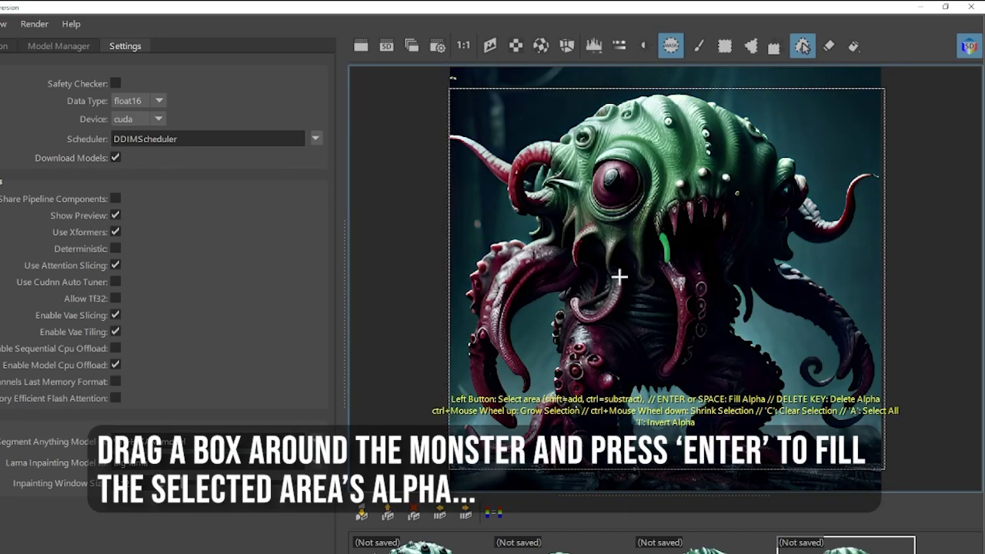
{"action": "key", "text": "Return"}
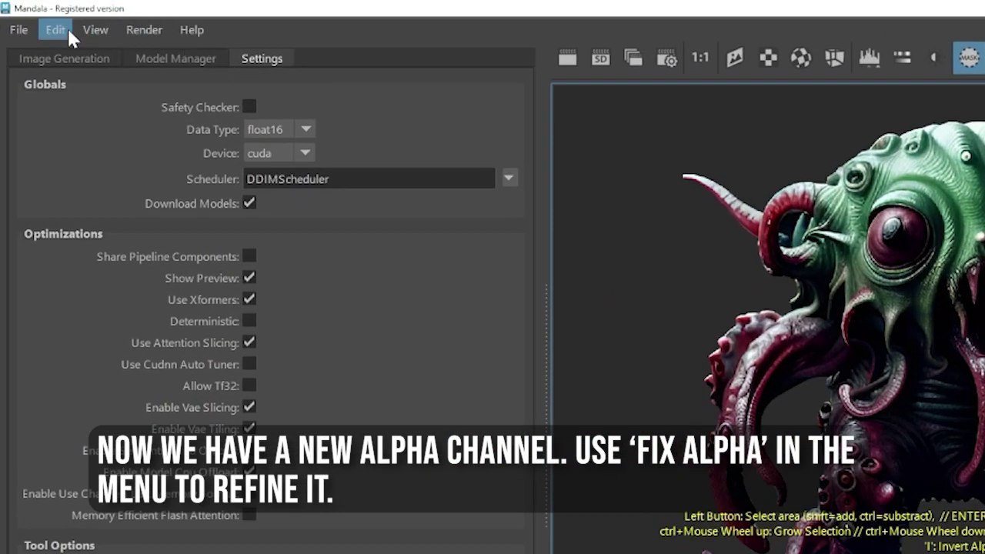
Refine the new alpha with Fix Alpha, using a reduced fringe size.
{"action": "left_click", "coordinate": [43, 21]}
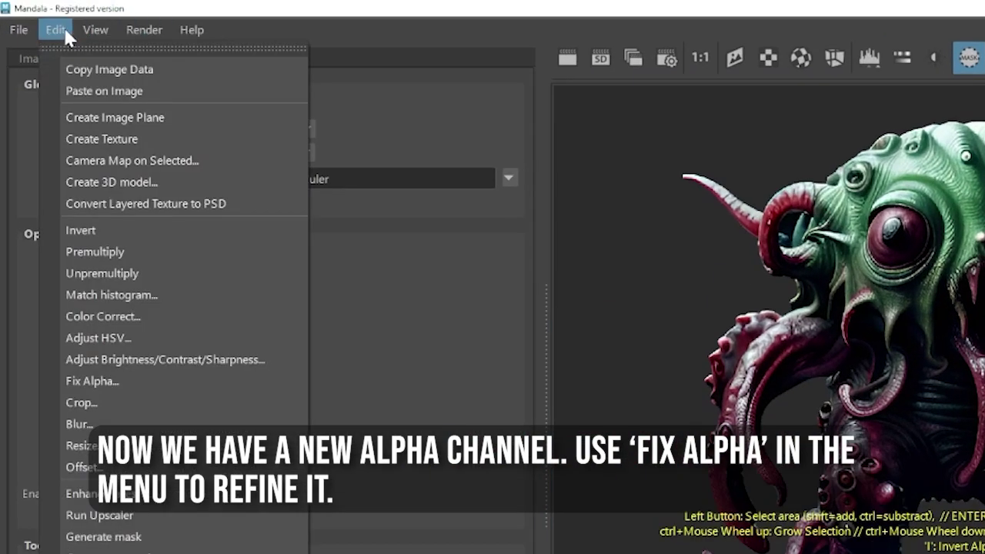
{"action": "left_click", "coordinate": [96, 271]}
{"action": "left_click_drag", "start_coordinate": [420, 198], "coordinate": [407, 200]}
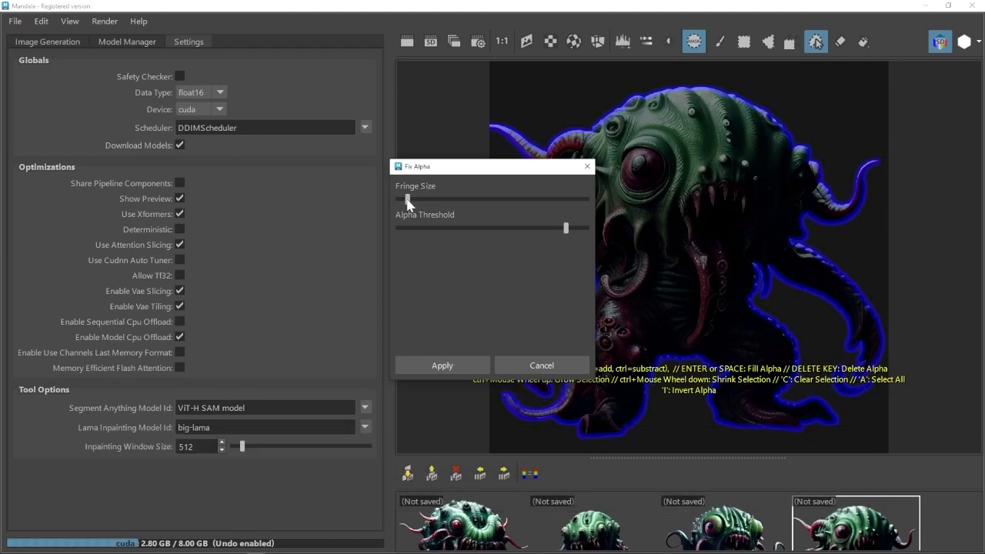
{"action": "left_click", "coordinate": [432, 369]}
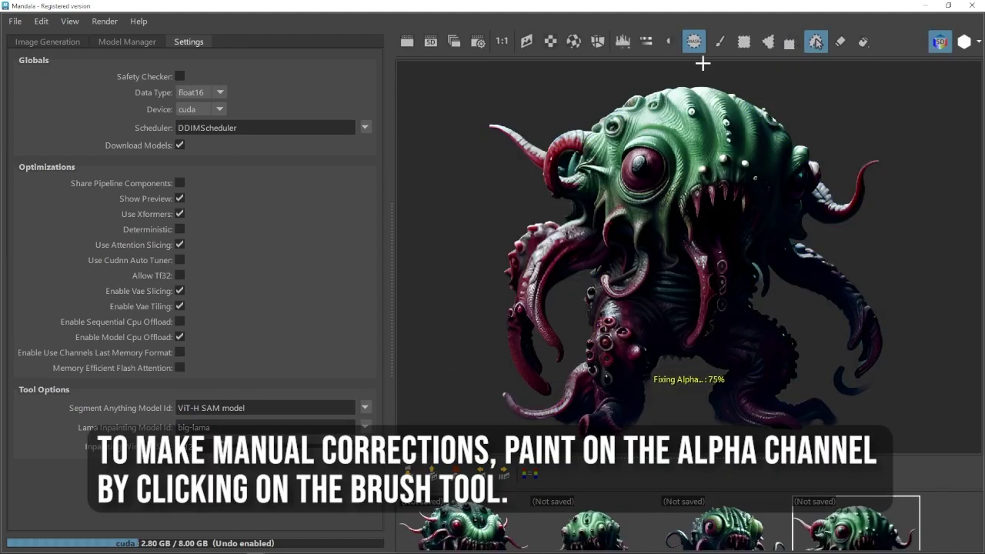
Paint a selection over the stray tentacle remnant beside the monster's leg and delete its alpha.
{"action": "left_click", "coordinate": [719, 41]}
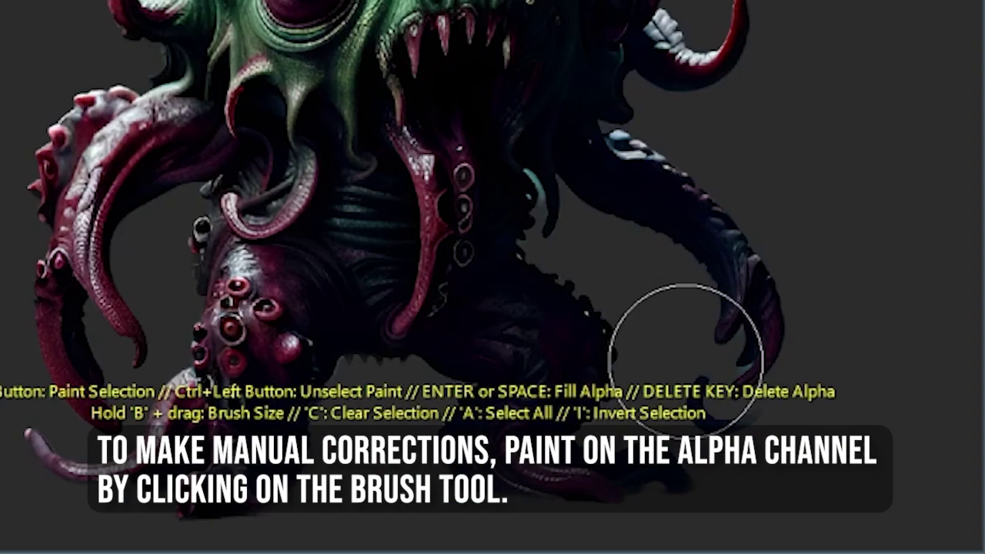
{"action": "key", "text": "b"}
{"action": "mouse_move", "coordinate": [692, 368]}
{"action": "left_mouse_down"}
{"action": "mouse_move", "coordinate": [731, 421]}
{"action": "mouse_move", "coordinate": [767, 415]}
{"action": "left_mouse_up"}
{"action": "key", "text": "Delete"}
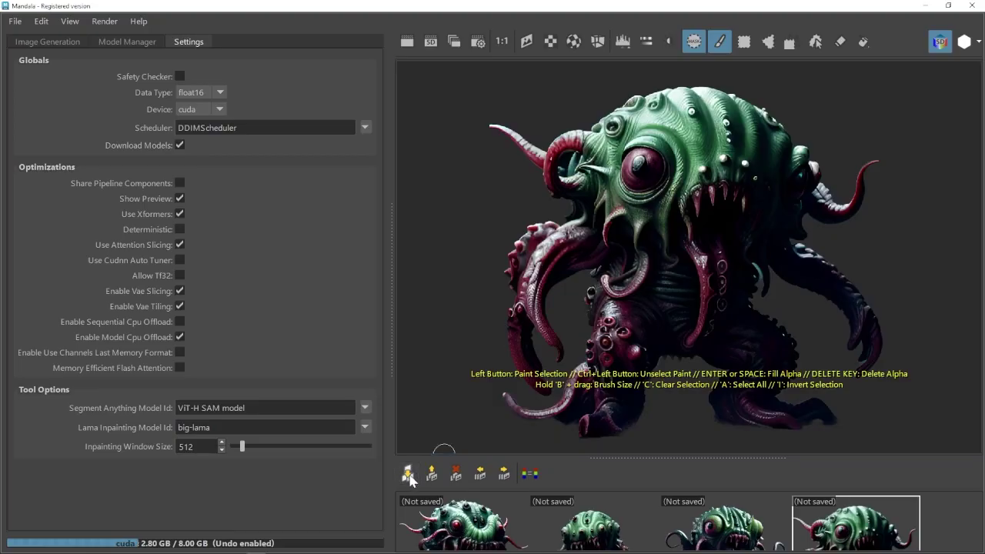
Store the corrected monster in the image list, then premultiply it to erase the background and turn off mask transparency.
{"action": "left_click", "coordinate": [407, 472]}
{"action": "left_click", "coordinate": [457, 283]}
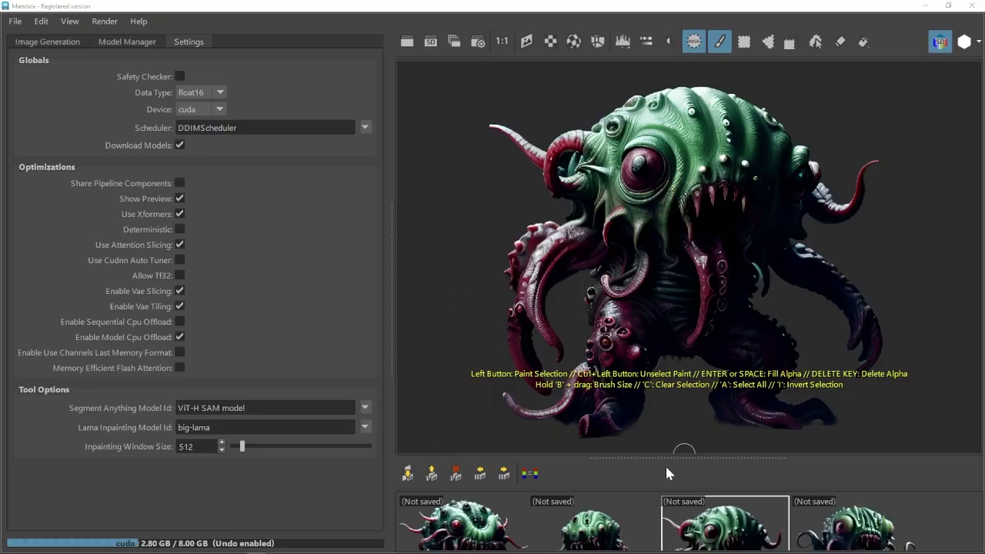
{"action": "left_click", "coordinate": [39, 22]}
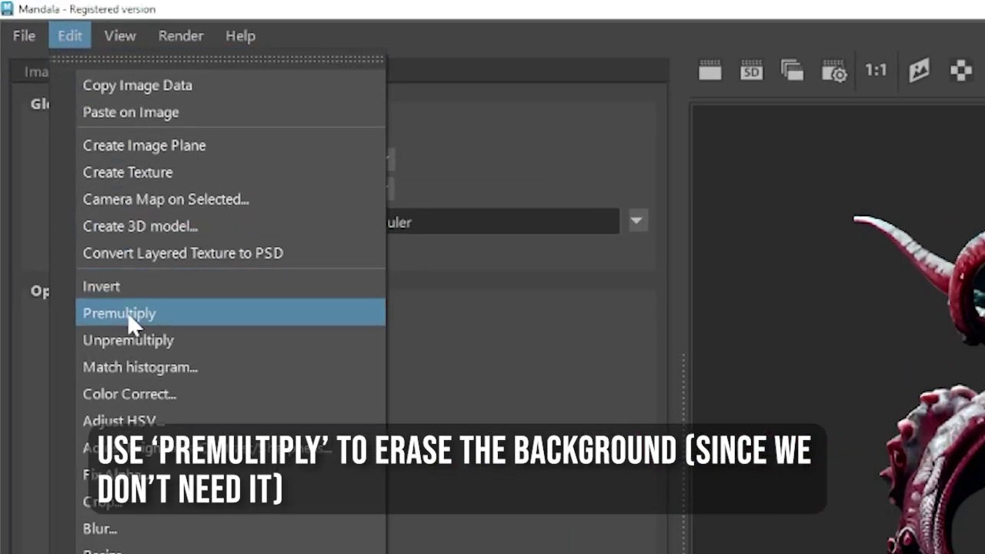
{"action": "left_click", "coordinate": [69, 180]}
{"action": "left_click", "coordinate": [695, 42]}
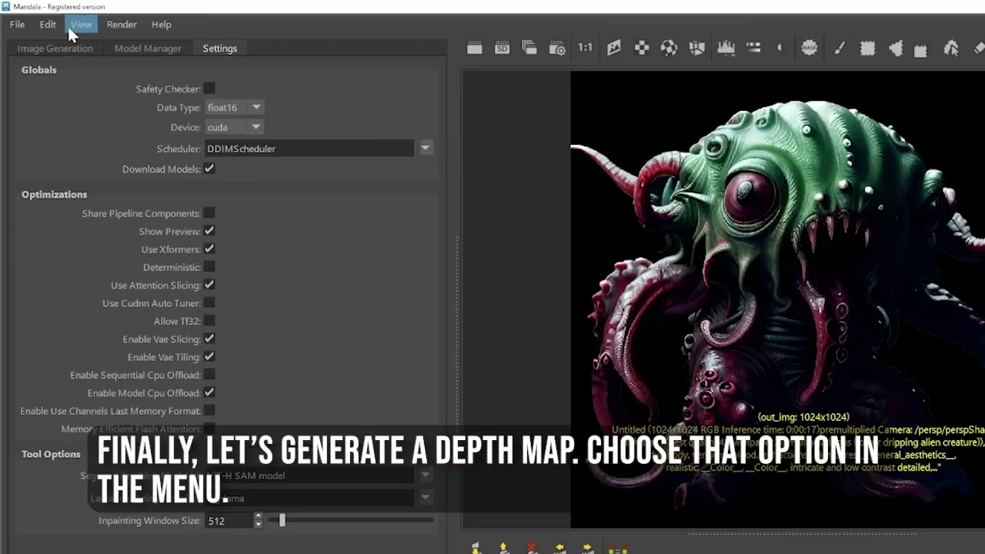
Generate a depth map from the premultiplied monster image and view it.
{"action": "left_click", "coordinate": [42, 23]}
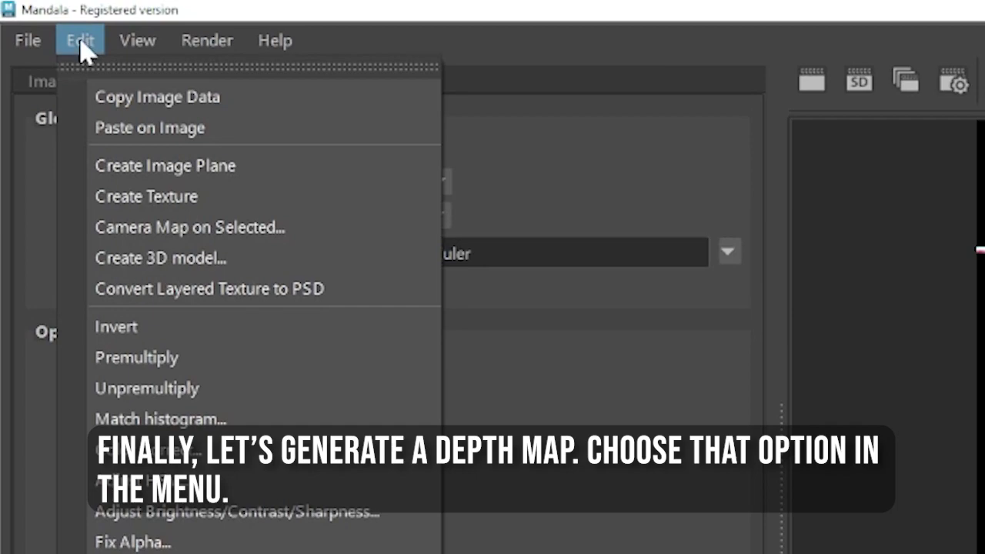
{"action": "left_click", "coordinate": [223, 310]}
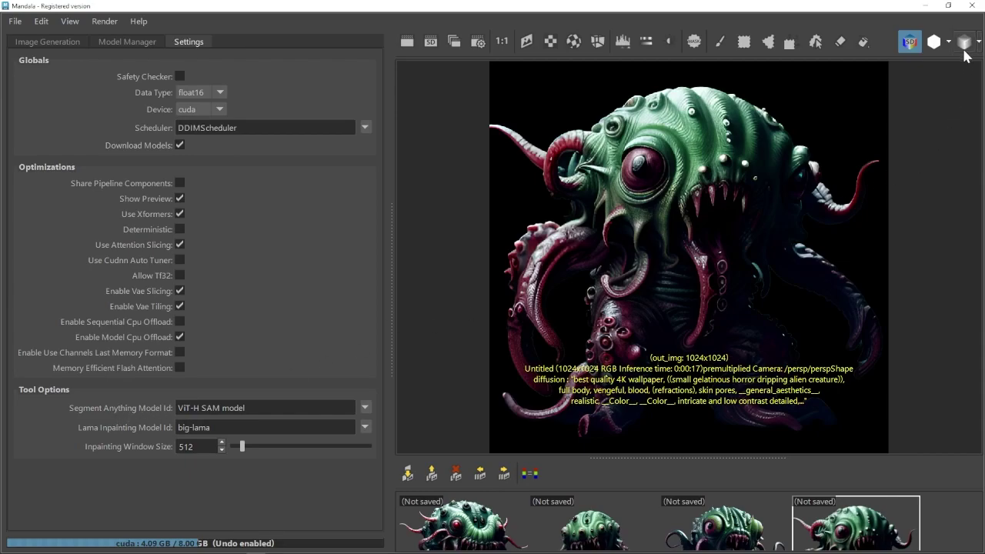
{"action": "left_click", "coordinate": [963, 46]}
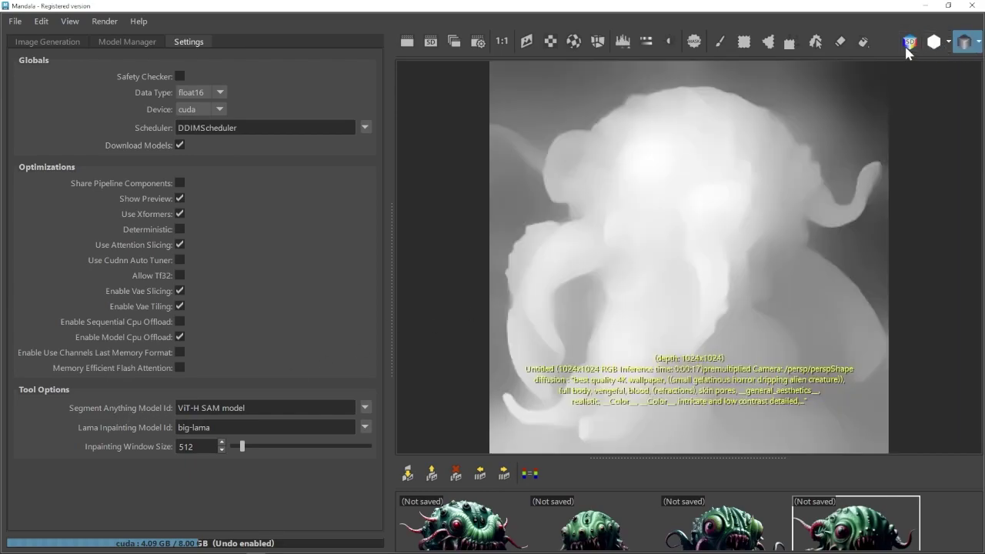
Create a 3D model from the monster image with Alpha Cut enabled, saving the image as monster_1.png.
{"action": "left_click", "coordinate": [40, 21]}
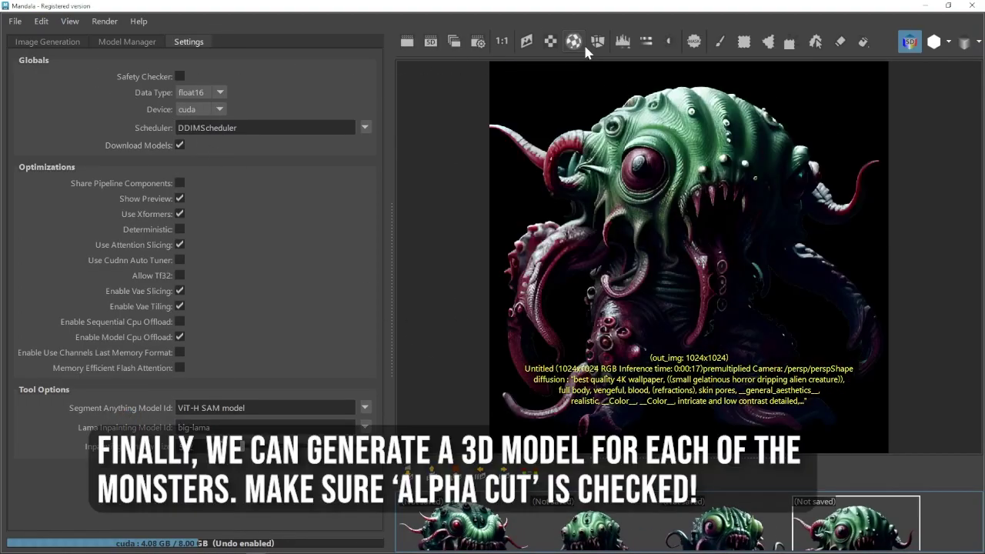
{"action": "left_click", "coordinate": [583, 46]}
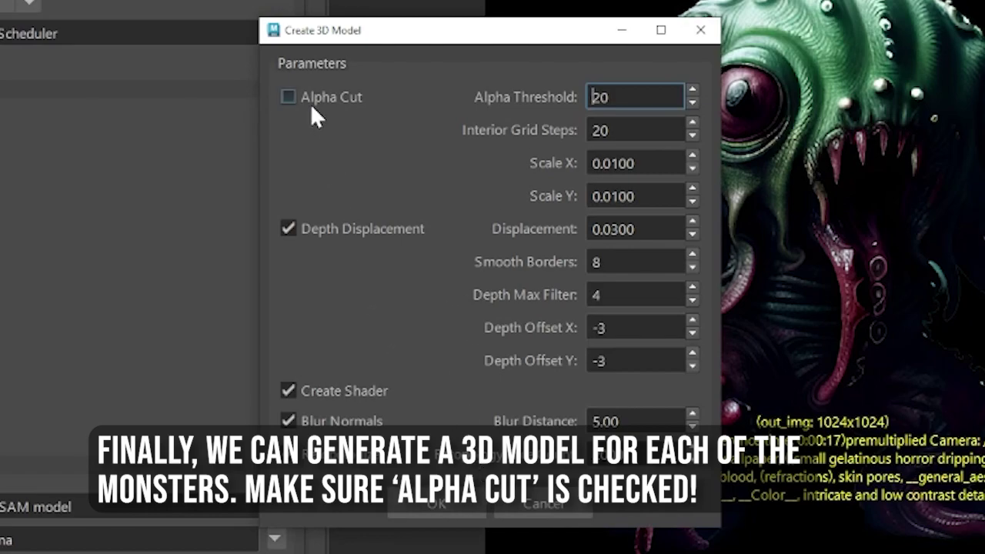
{"action": "left_click", "coordinate": [464, 504]}
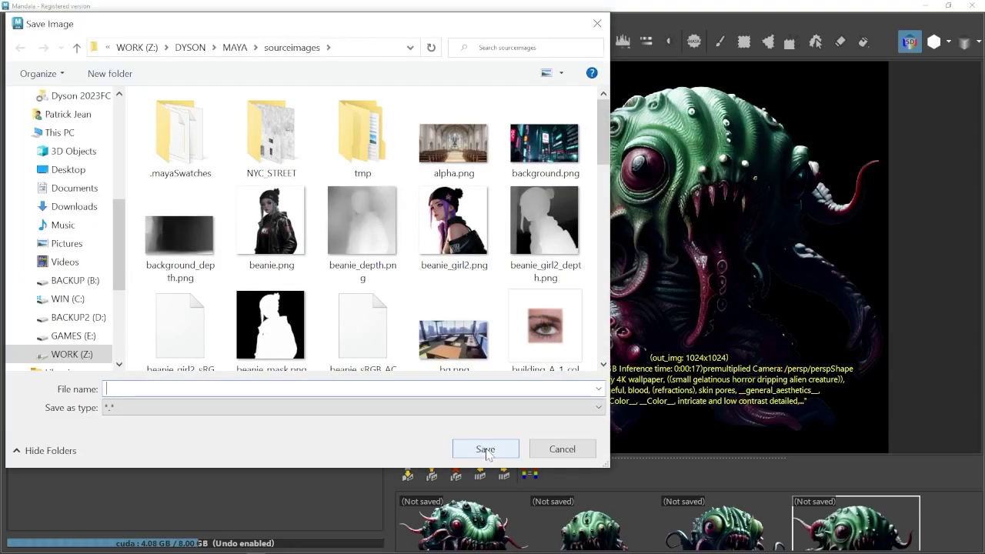
{"action": "type", "text": "monster_1.png"}
{"action": "key", "text": "Return"}
{"action": "left_click", "coordinate": [598, 42]}
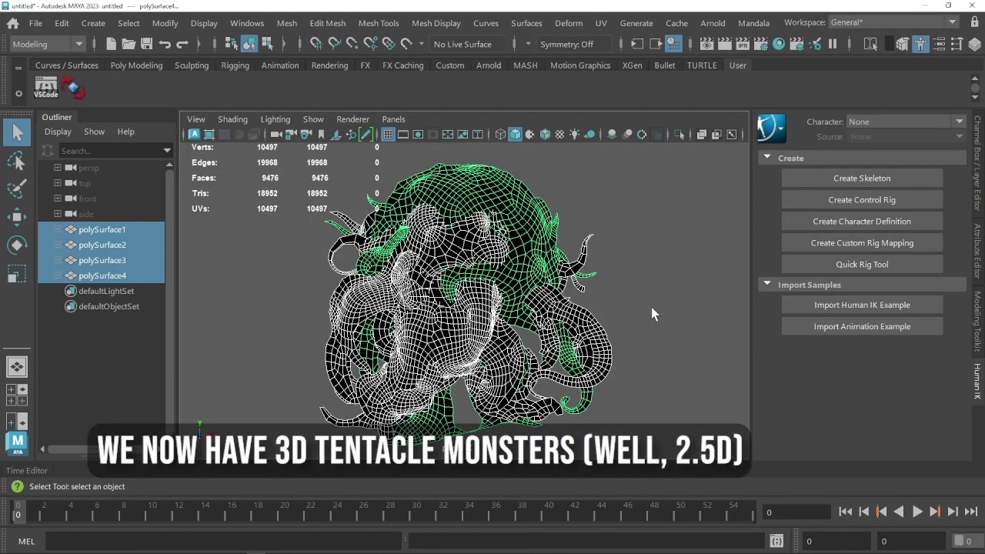
In Maya, spread the overlapping monster meshes apart in the scene, moving polySurface3 and polySurface1.
{"action": "left_click", "coordinate": [652, 313]}
{"action": "scroll", "coordinate": [519, 343], "scroll_direction": "down", "scroll_amount": 3}
{"action": "left_click", "coordinate": [479, 352]}
{"action": "key", "text": "w"}
{"action": "left_click_drag", "start_coordinate": [480, 351], "coordinate": [587, 298], "text": "alt"}
{"action": "left_click_drag", "start_coordinate": [102, 229], "coordinate": [104, 276]}
{"action": "left_click", "coordinate": [102, 260]}
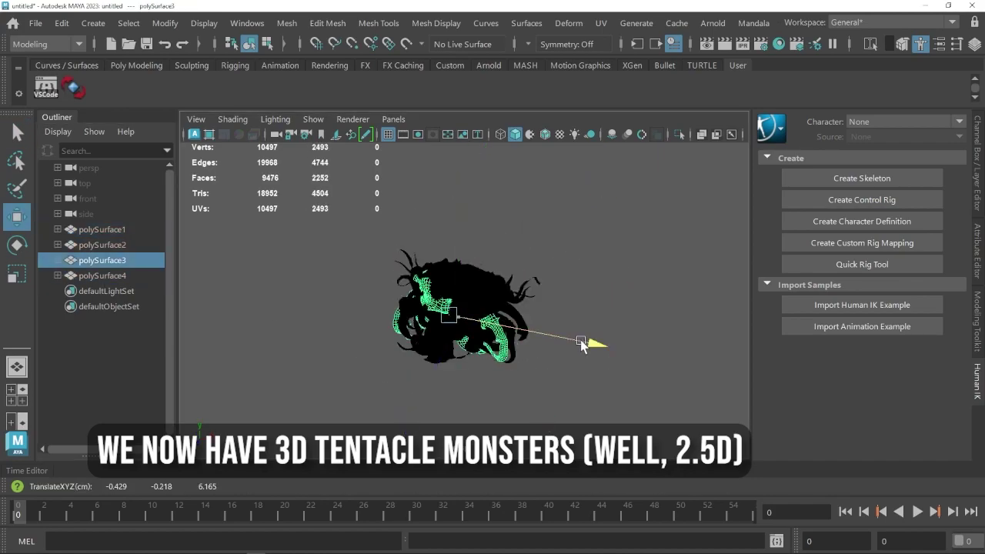
{"action": "left_click_drag", "start_coordinate": [406, 275], "coordinate": [319, 418]}
{"action": "left_click", "coordinate": [102, 229]}
{"action": "left_click_drag", "start_coordinate": [443, 339], "coordinate": [414, 313]}
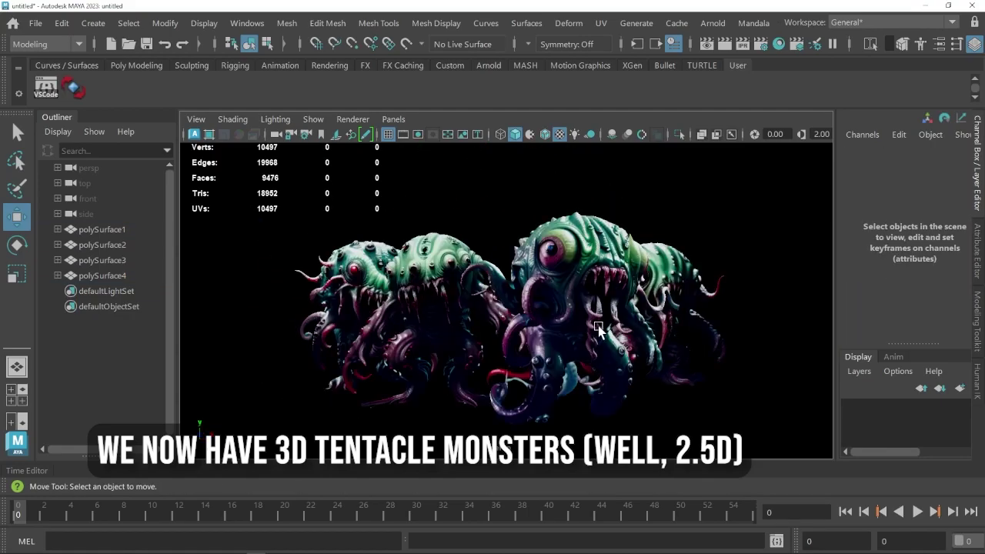
Examine the large one-eyed front monster's mesh up close and clear the selection.
{"action": "left_click", "coordinate": [598, 329]}
{"action": "scroll", "coordinate": [621, 359], "scroll_direction": "up", "scroll_amount": 3}
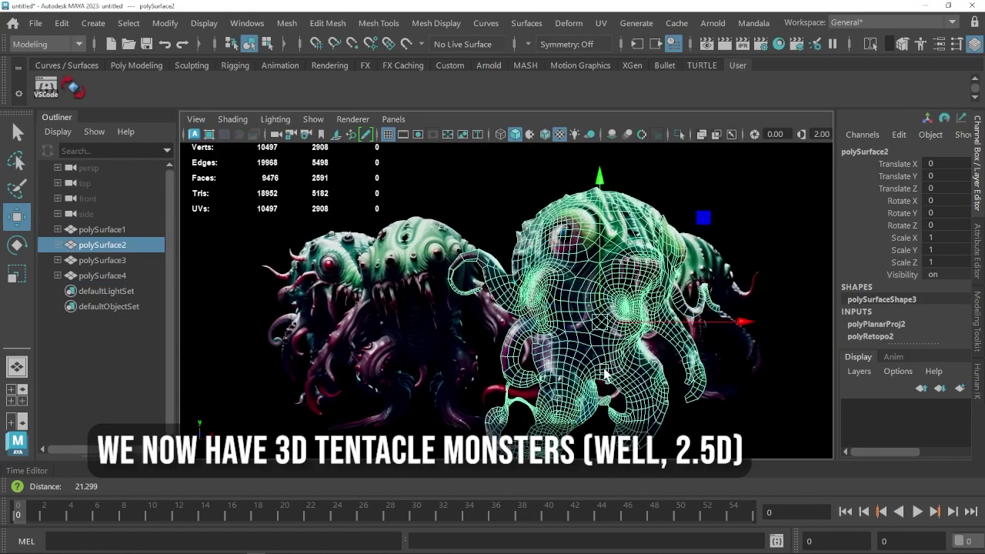
{"action": "left_click", "coordinate": [741, 408]}
Reopen the Mandala panel, set the render resolution to 1920 x 1080, and disable Use Lora.
{"action": "left_click", "coordinate": [753, 22]}
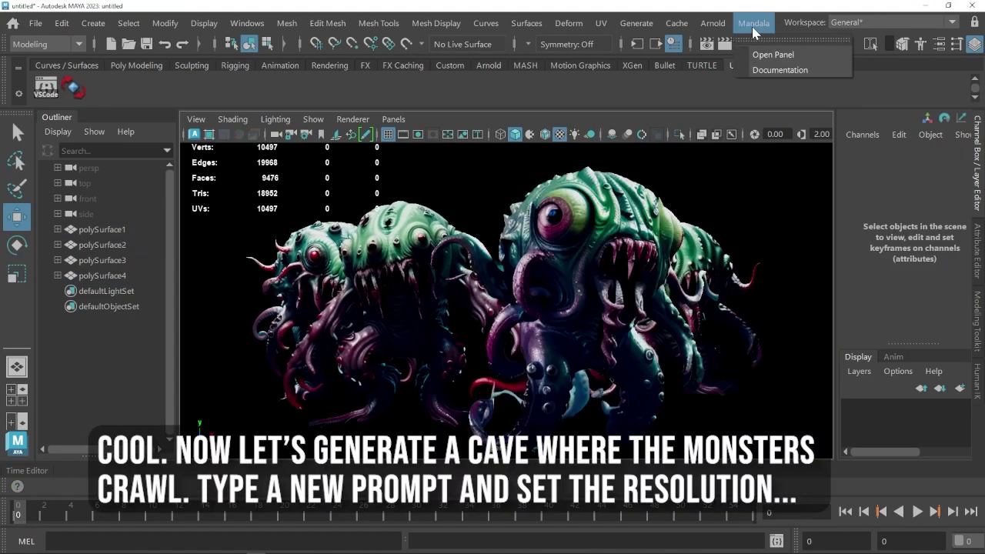
{"action": "left_click", "coordinate": [767, 55]}
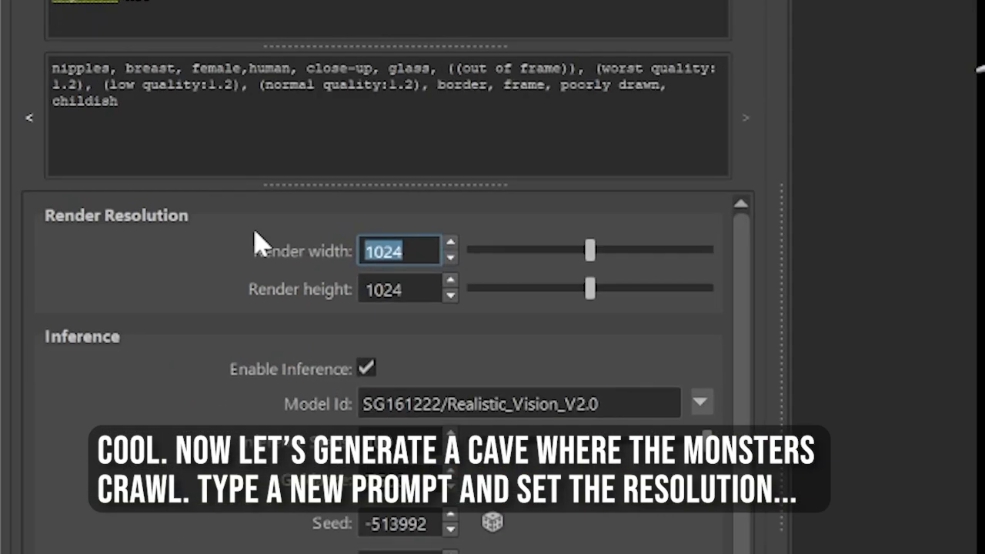
{"action": "type", "text": "1920"}
{"action": "key", "text": "Tab"}
{"action": "type", "text": "1080"}
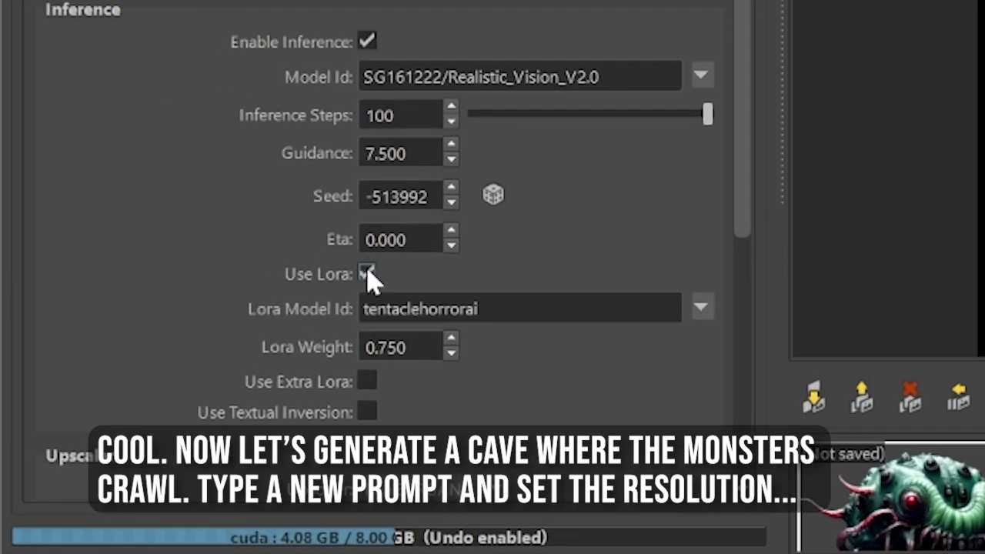
{"action": "left_click", "coordinate": [366, 274]}
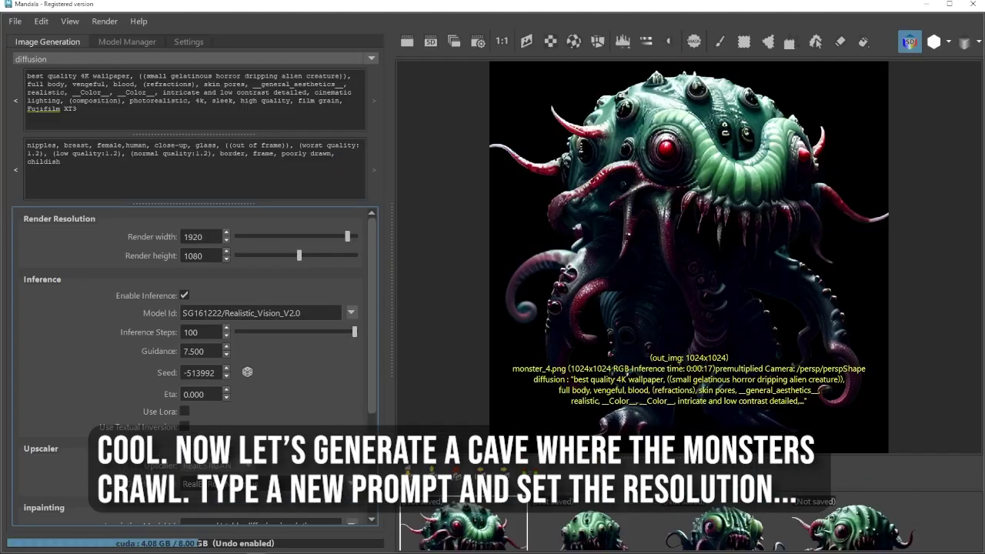
Replace the prompt with "an alien cave, dark and muddy, foggy and scary" and render the image.
{"action": "key", "text": "ctrl+a"}
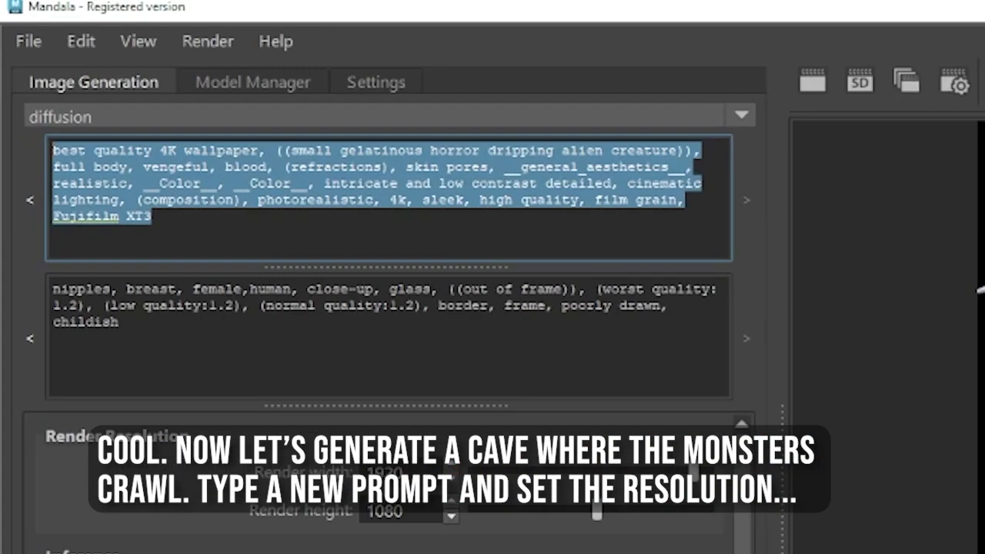
{"action": "type", "text": "an alien cave"}
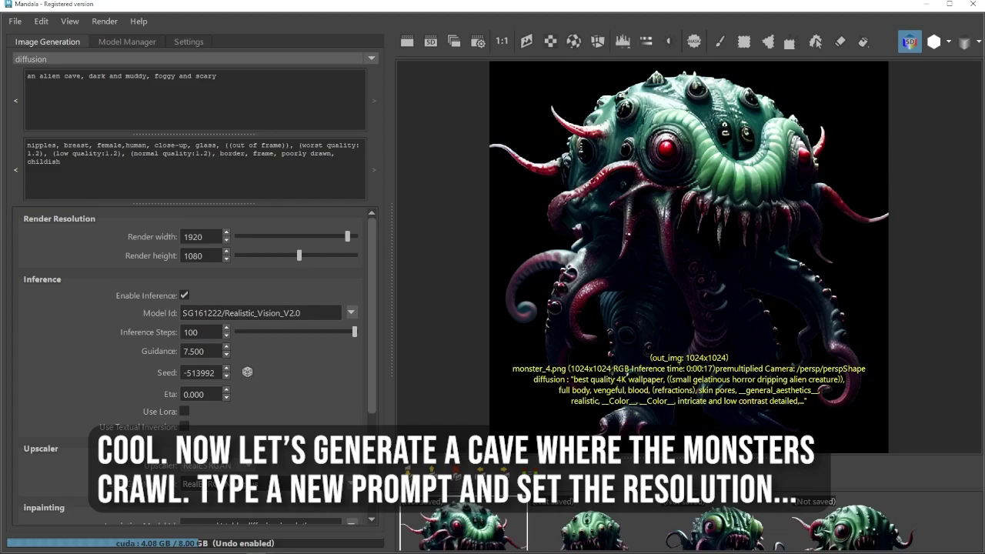
{"action": "left_click", "coordinate": [408, 41]}
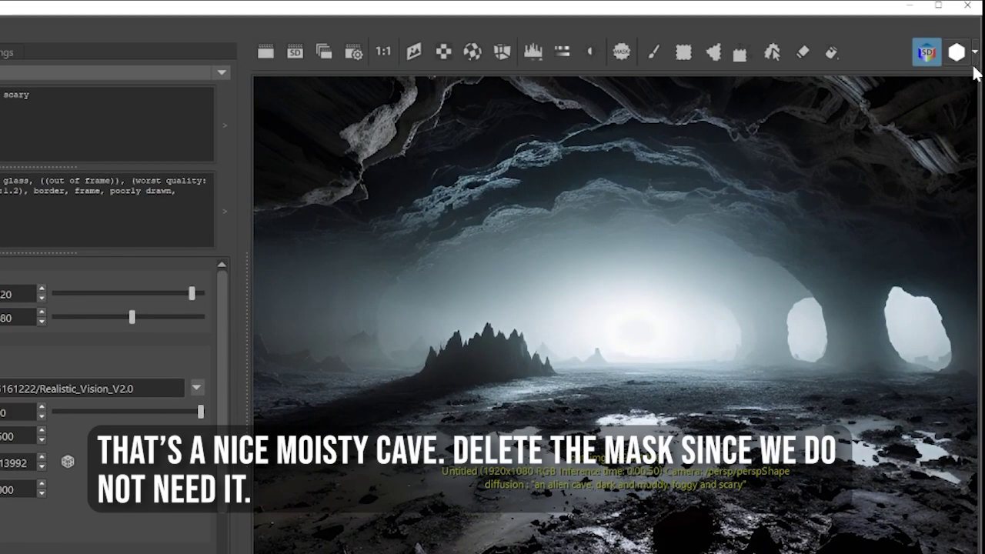
Delete the cave image's mask, generate a depth map for it, and check the depth against the colour image.
{"action": "left_click", "coordinate": [974, 54]}
{"action": "left_click", "coordinate": [897, 75]}
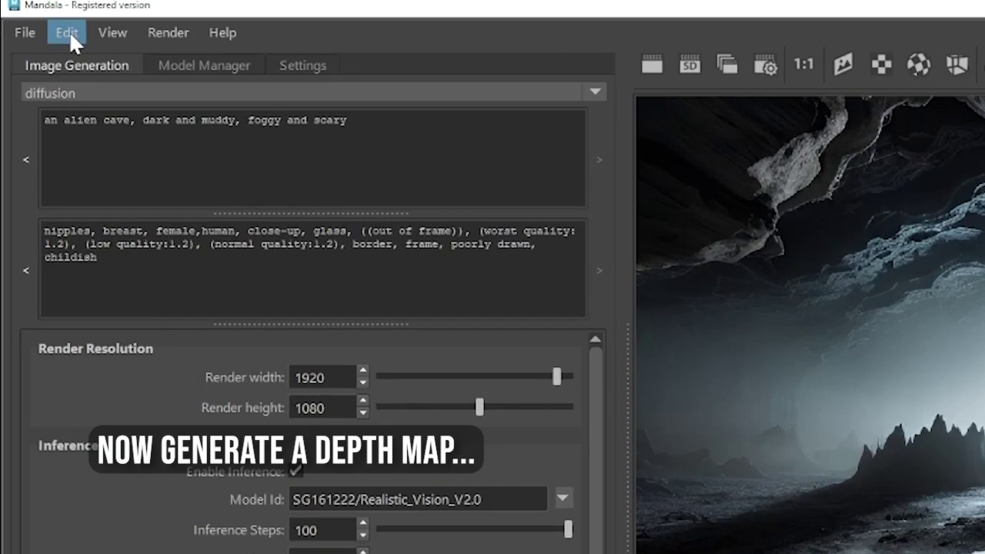
{"action": "left_click", "coordinate": [41, 21]}
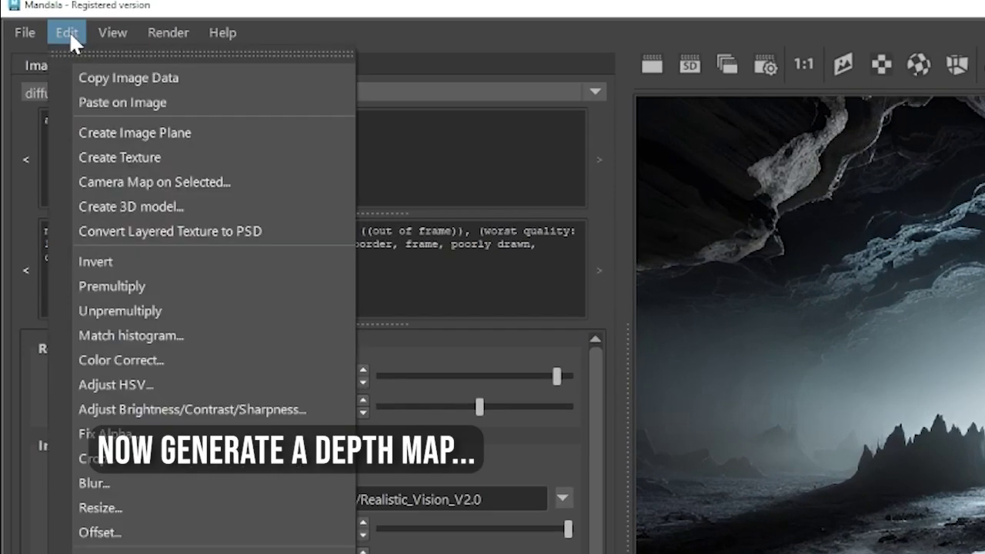
{"action": "left_click", "coordinate": [105, 412]}
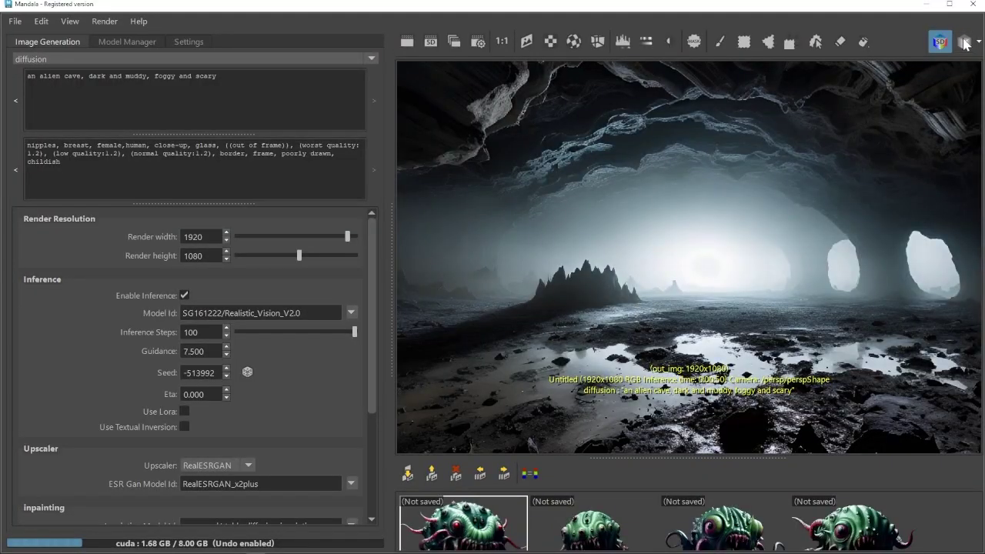
{"action": "left_click", "coordinate": [964, 42]}
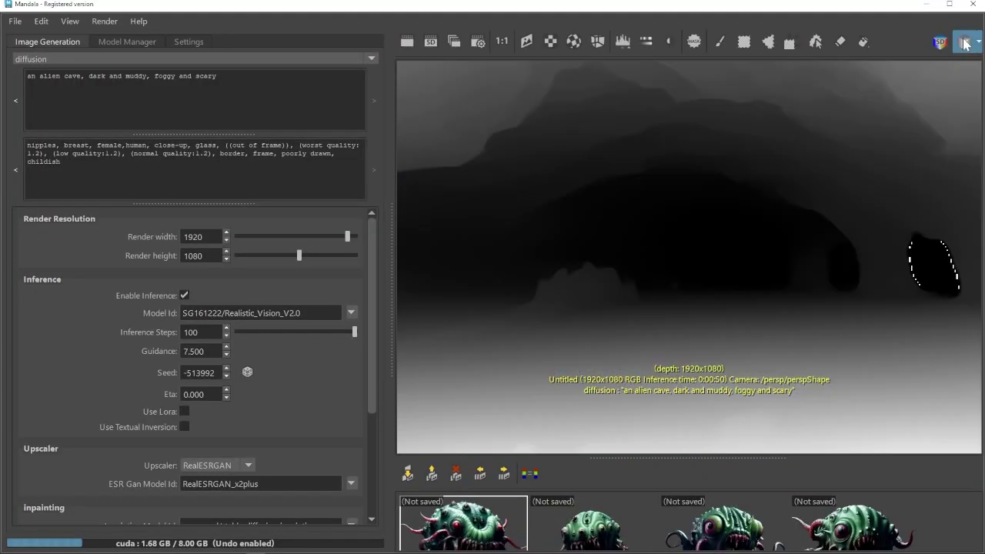
{"action": "left_click", "coordinate": [939, 44]}
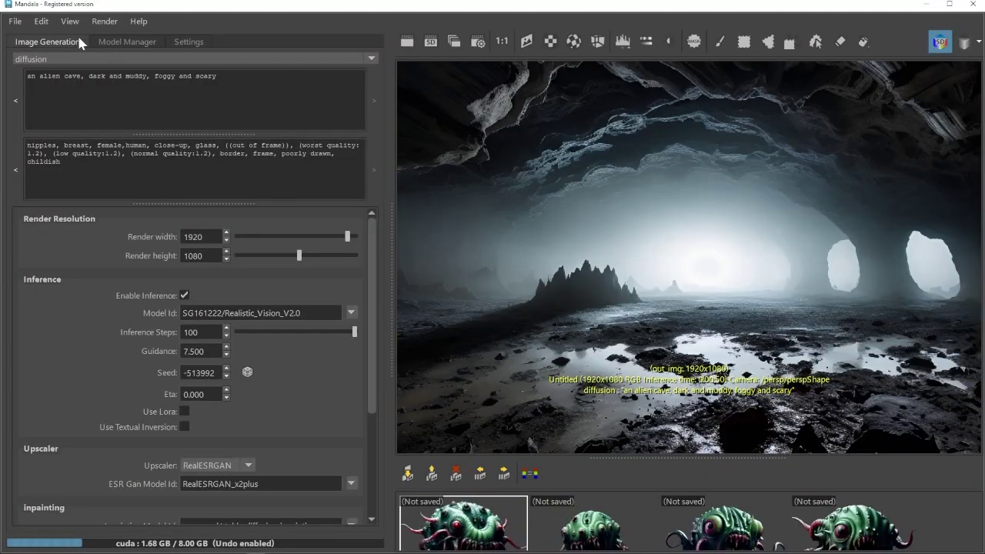
Create a 3D model from the cave image with Alpha Cut disabled and Depth Displacement kept on, saving the image as cave.png.
{"action": "left_click", "coordinate": [43, 22]}
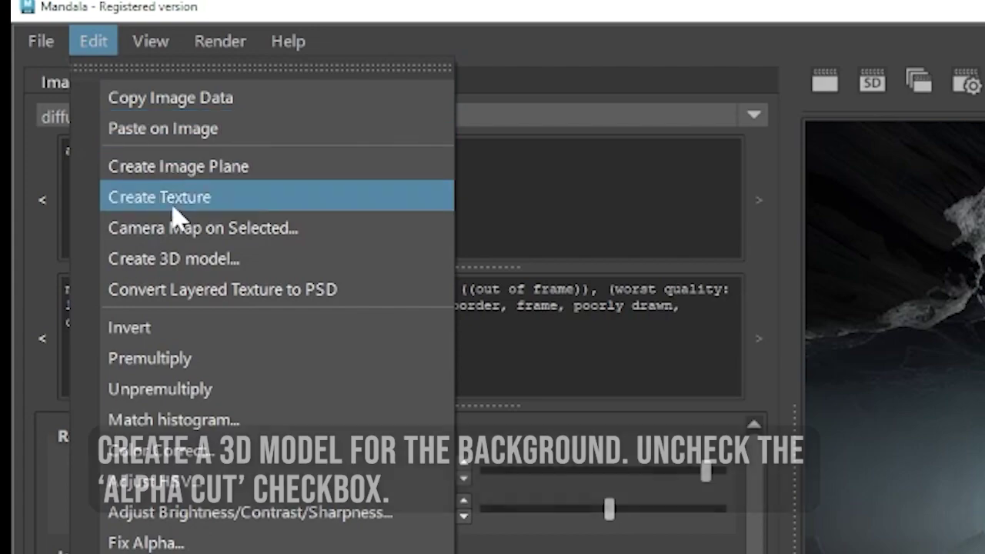
{"action": "left_click", "coordinate": [190, 265]}
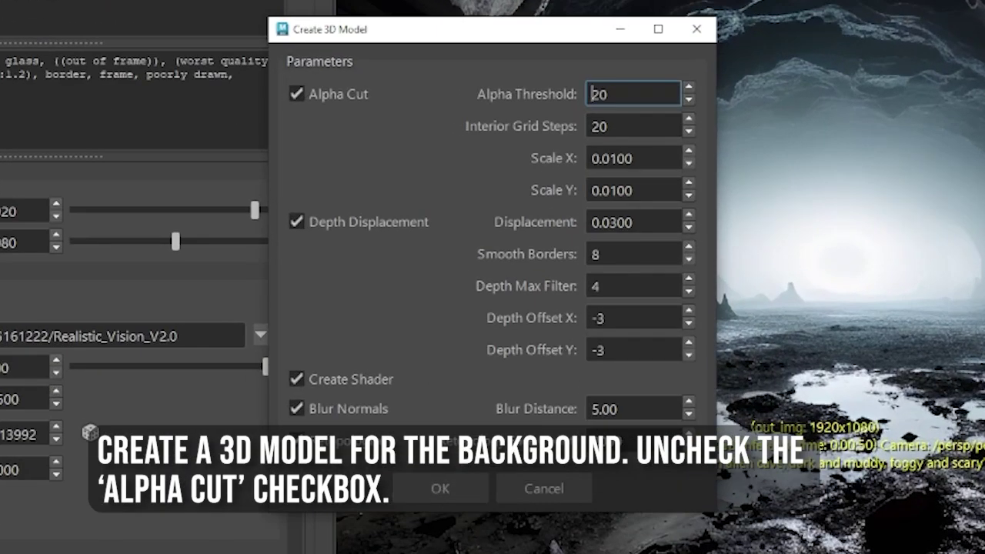
{"action": "left_click", "coordinate": [324, 96]}
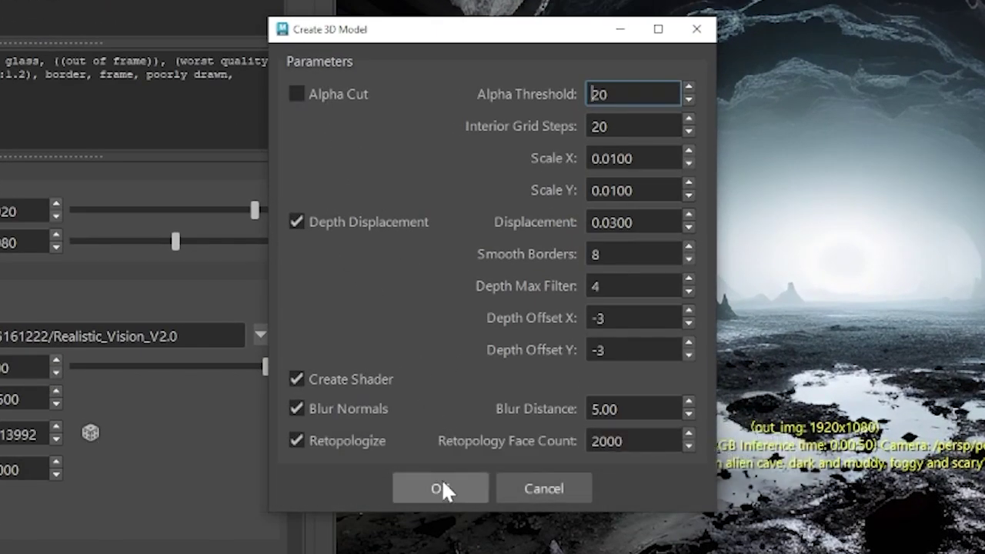
{"action": "left_click", "coordinate": [440, 487]}
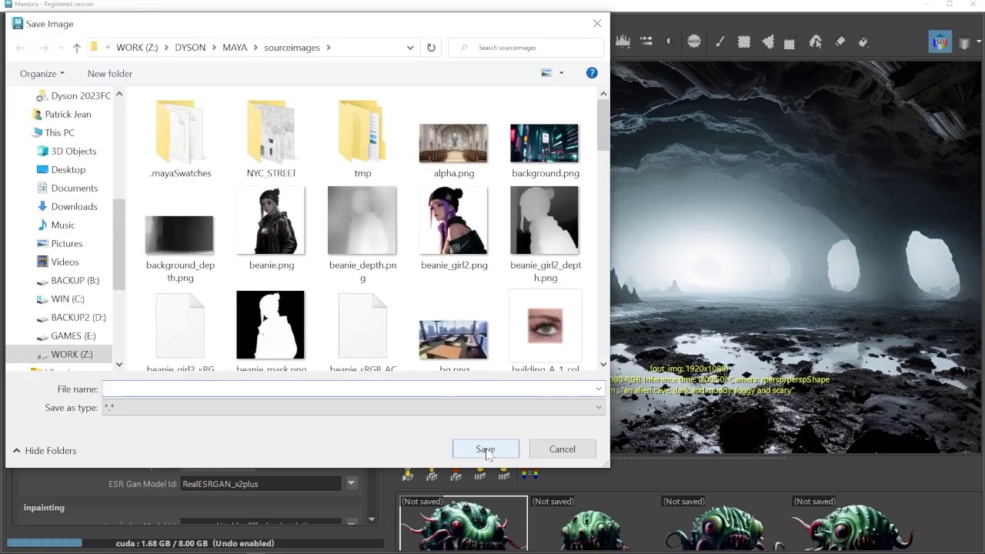
{"action": "type", "text": "cave.png"}
{"action": "key", "text": "Return"}
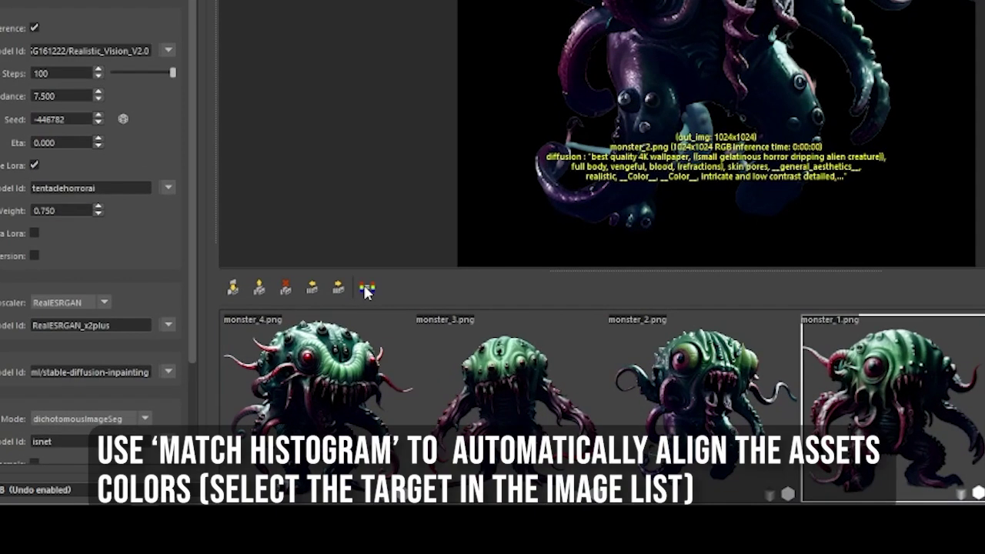
Match monster_2.png's histogram to monster_1.png using the hm-mvgd-hm method at 100% weight, and check the monsters in Maya's cave scene.
{"action": "left_click", "coordinate": [406, 407]}
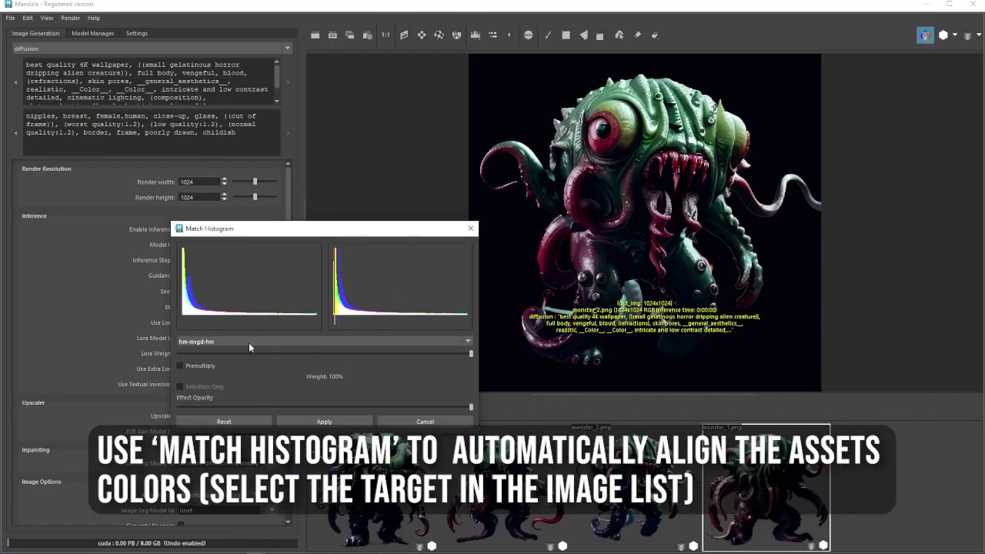
{"action": "left_click", "coordinate": [247, 342]}
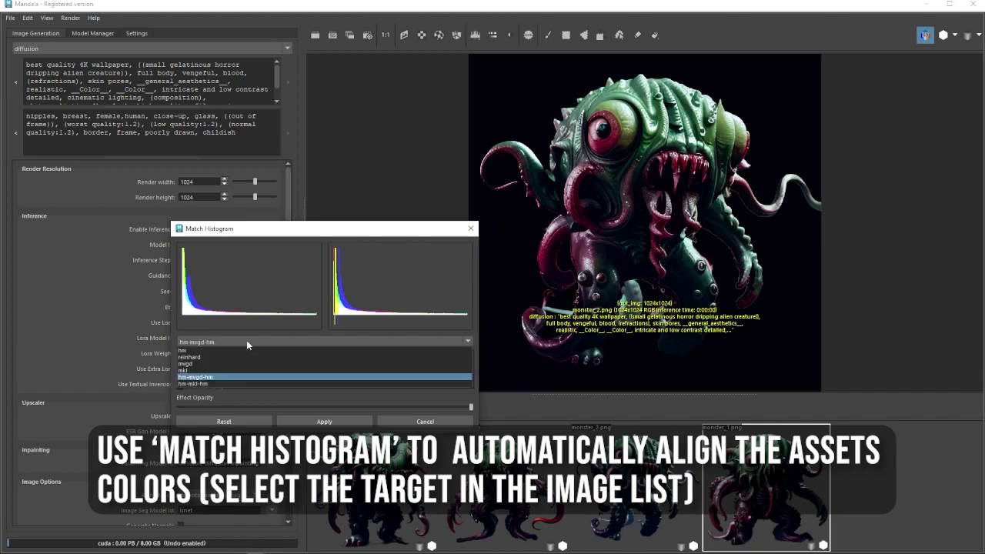
{"action": "left_click", "coordinate": [230, 378]}
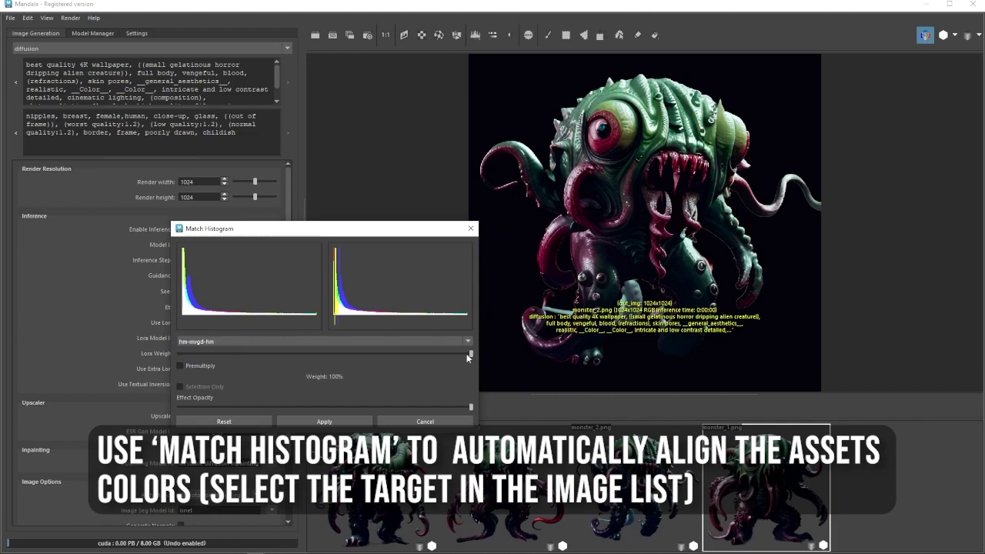
{"action": "left_click_drag", "start_coordinate": [469, 355], "coordinate": [681, 376]}
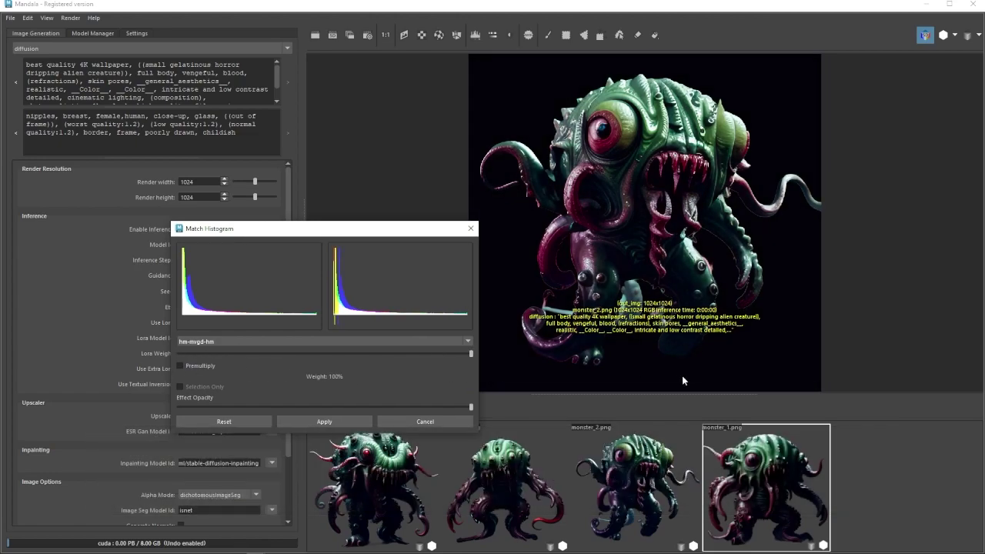
{"action": "left_click", "coordinate": [309, 424]}
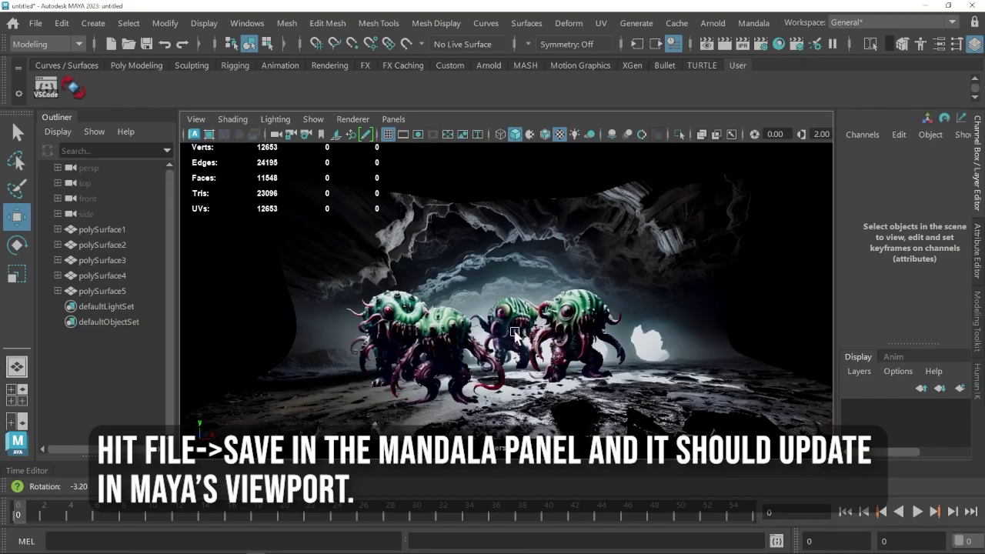
{"action": "mouse_move", "coordinate": [546, 337]}
{"action": "left_mouse_down", "text": "alt"}
{"action": "mouse_move", "coordinate": [520, 337]}
{"action": "mouse_move", "coordinate": [543, 336]}
{"action": "left_mouse_up", "text": "alt"}
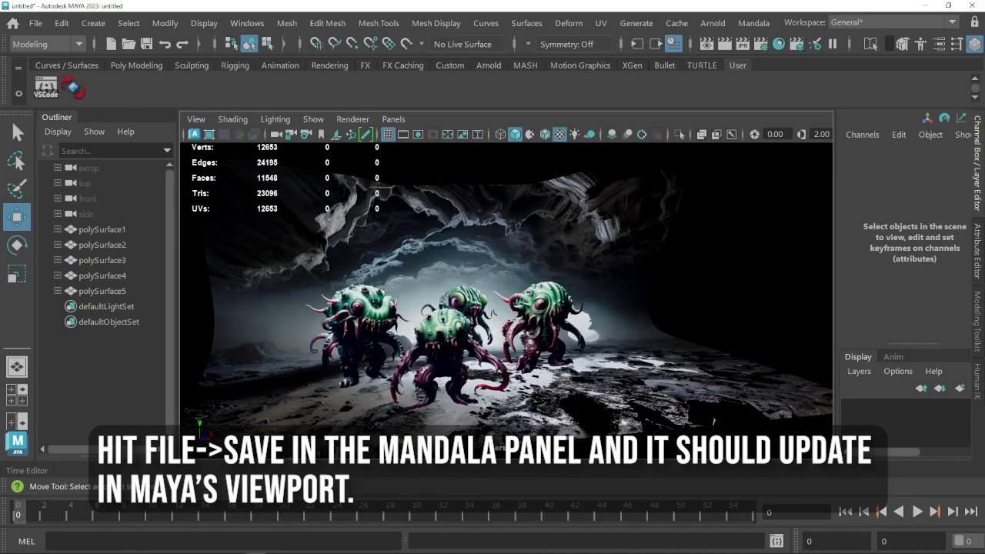